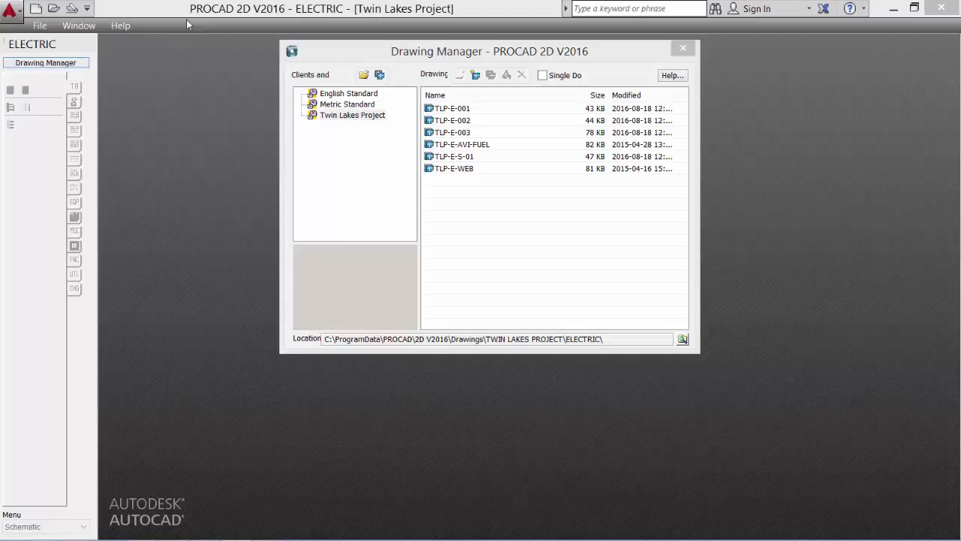
pyautogui.click(365, 172)
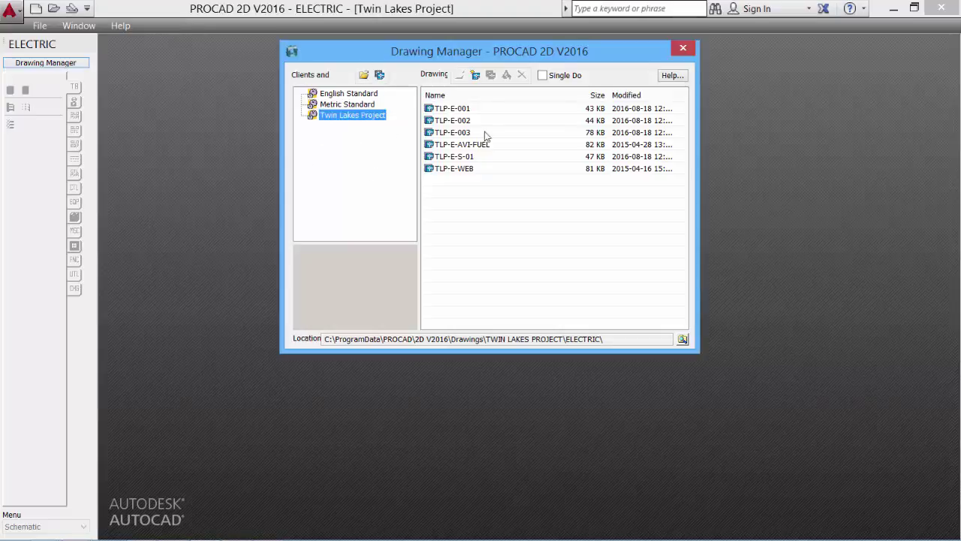
pyautogui.click(683, 48)
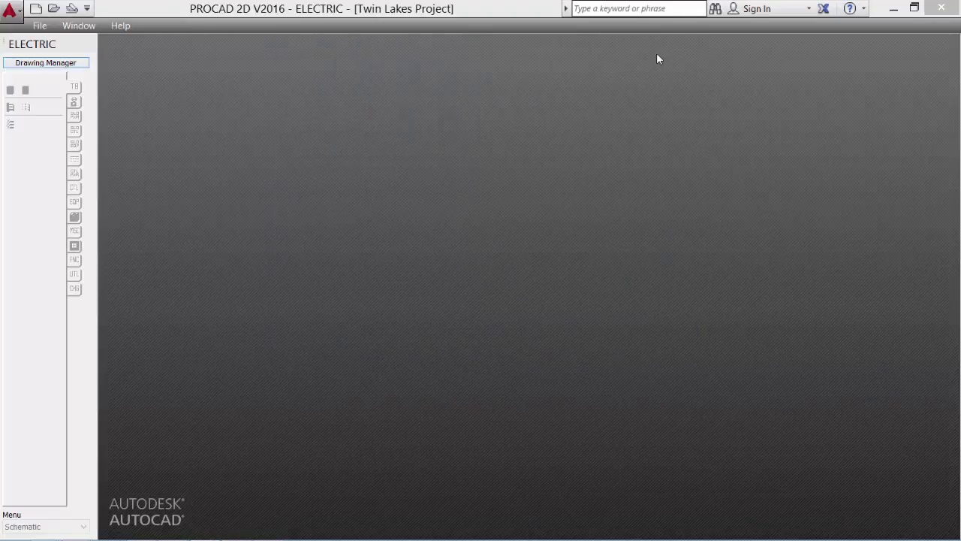
pyautogui.click(40, 64)
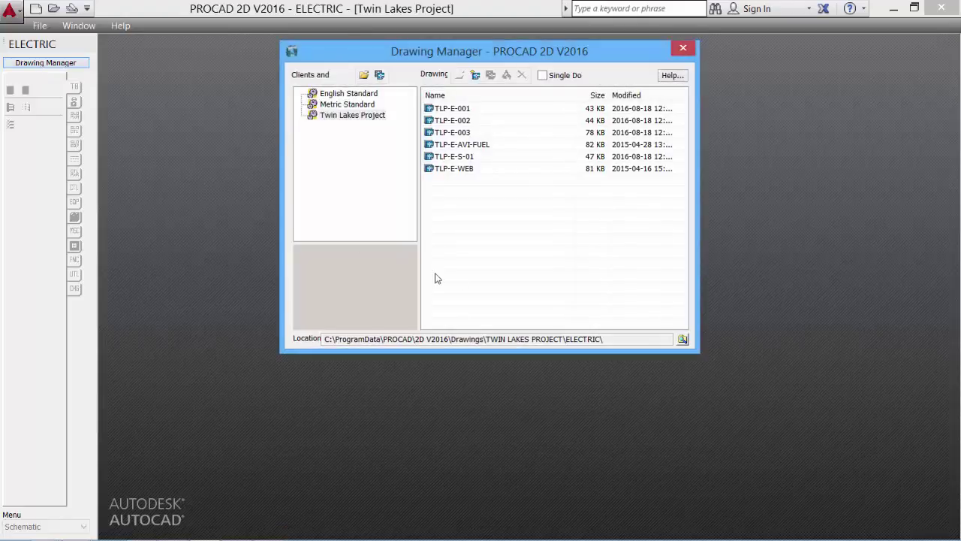
pyautogui.click(316, 134)
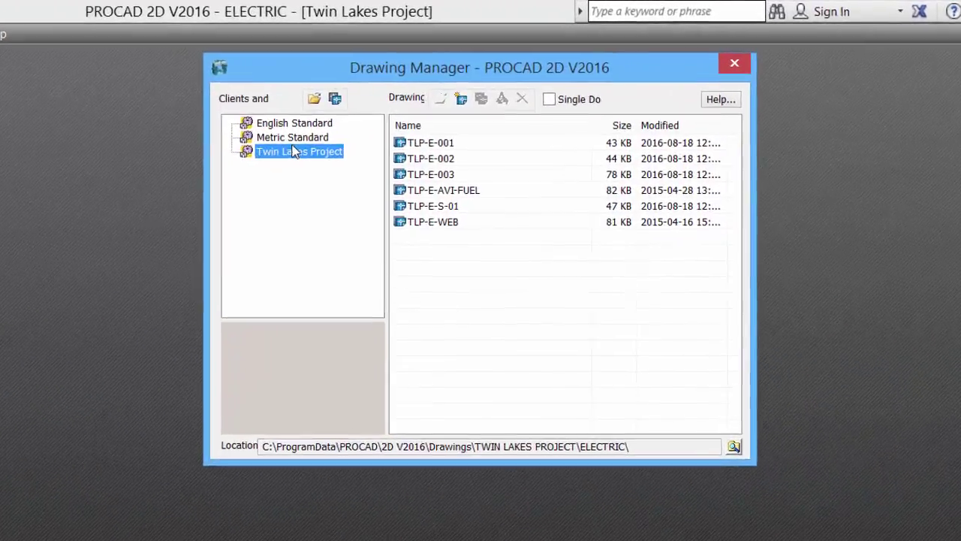
pyautogui.click(347, 105)
pyautogui.click(348, 94)
pyautogui.click(259, 157)
pyautogui.click(263, 173)
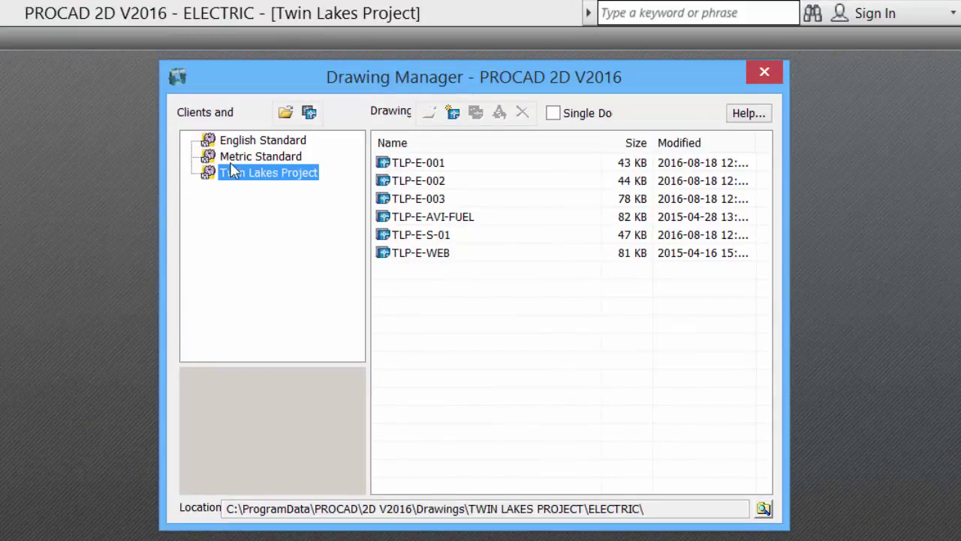
# Step: Add a new drawing to the project and name it TLP-E-S1
pyautogui.click(604, 160)
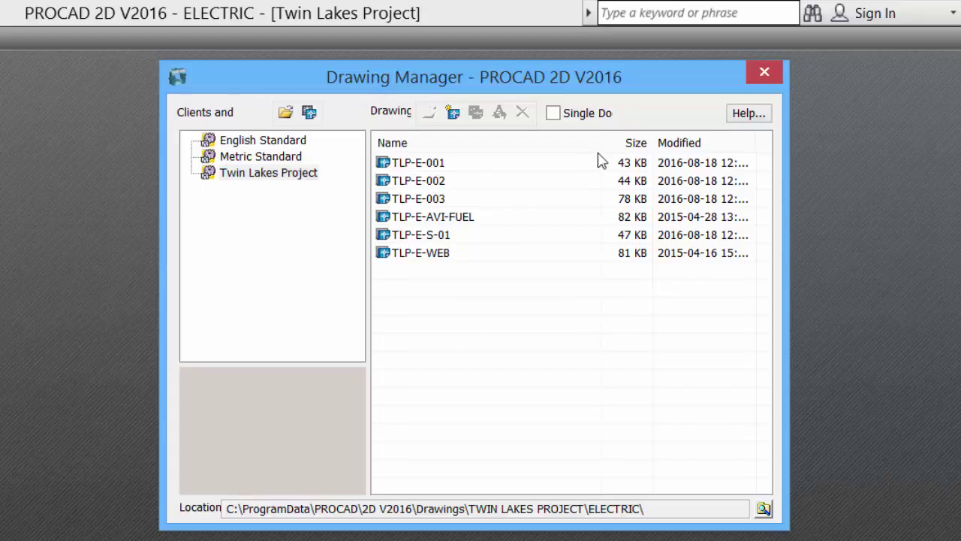
pyautogui.click(454, 112)
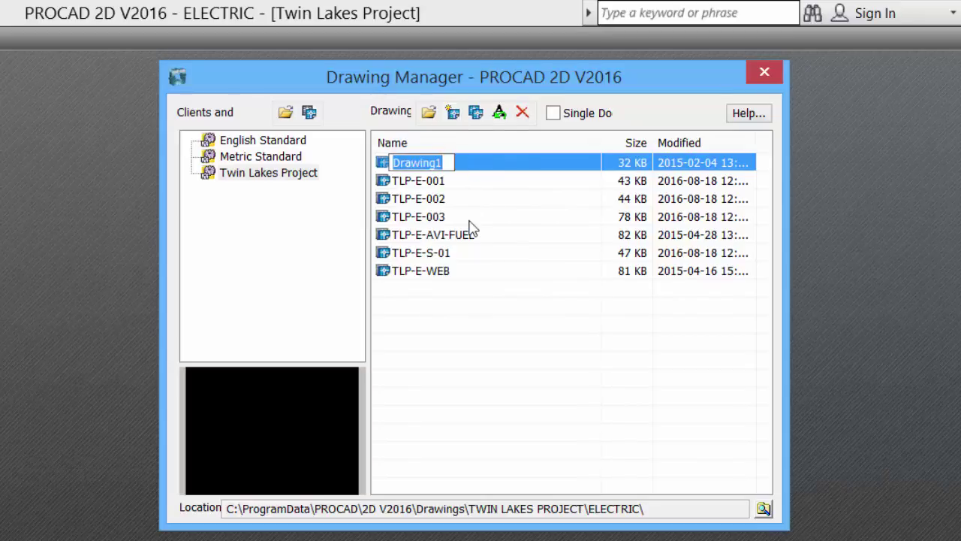
pyautogui.write('TLP-E-S1')
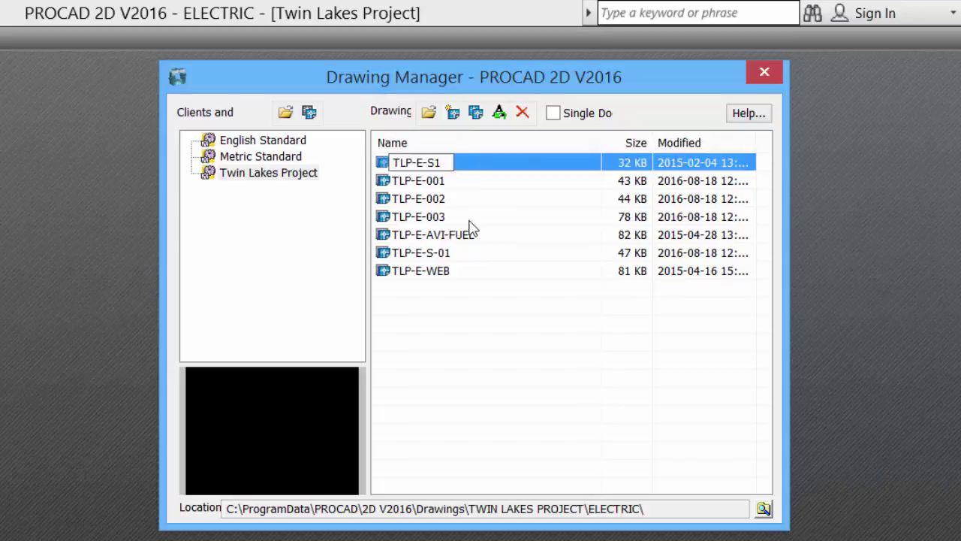
pyautogui.press('Return')
# Step: Select TLP-E-S1, view its context menu, and dismiss it without choosing an action
pyautogui.click(413, 257)
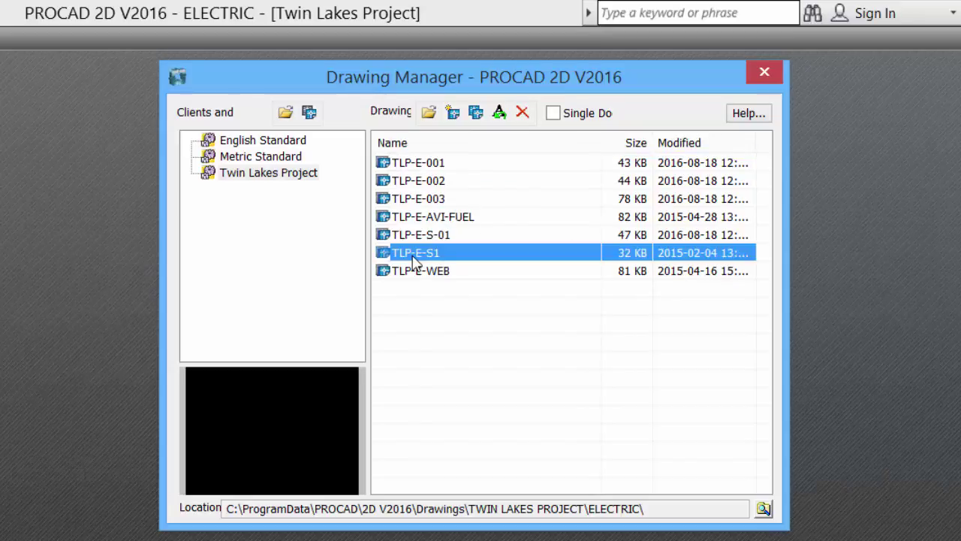
pyautogui.rightClick(414, 259)
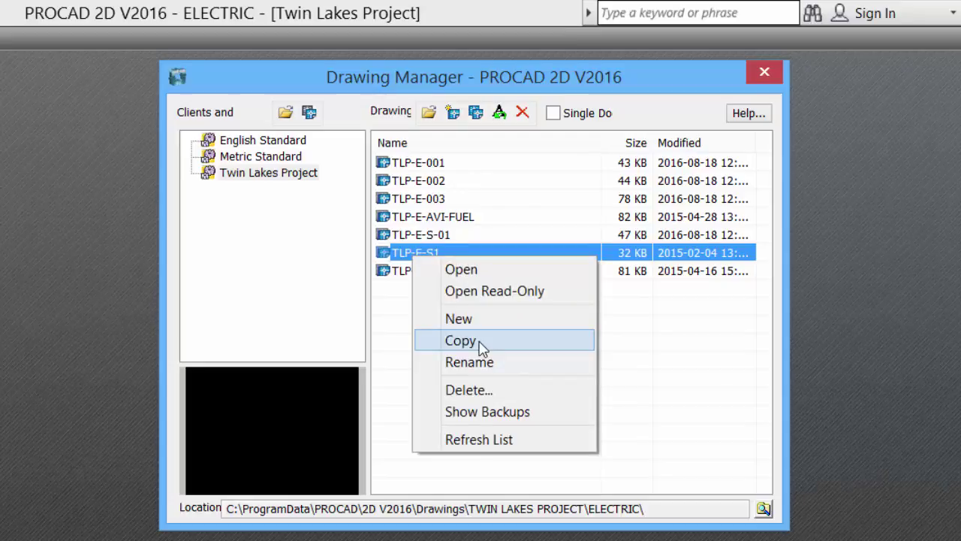
pyautogui.click(490, 391)
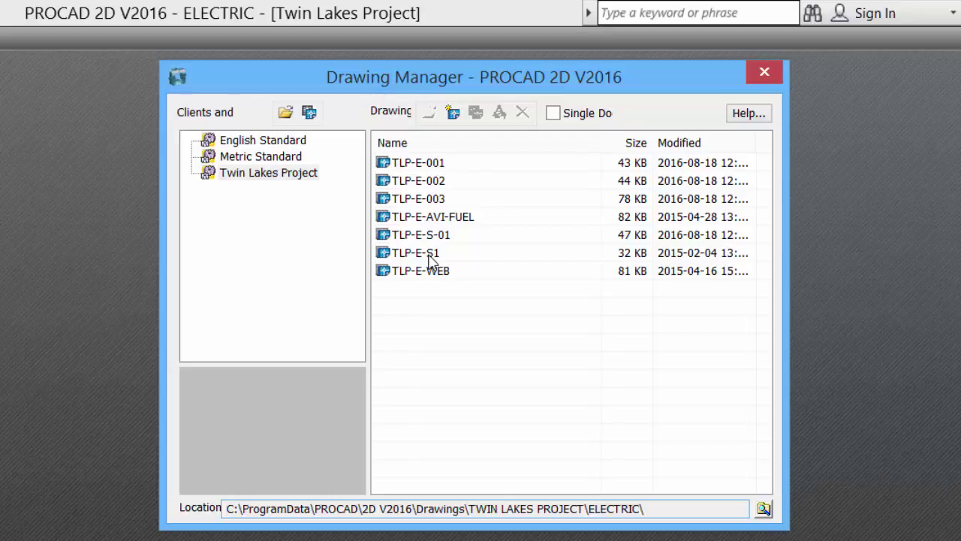
# Step: Open TLP-E-S1 from Drawing Manager, accepting the Initialize Drawing dialog
pyautogui.doubleClick(432, 259)
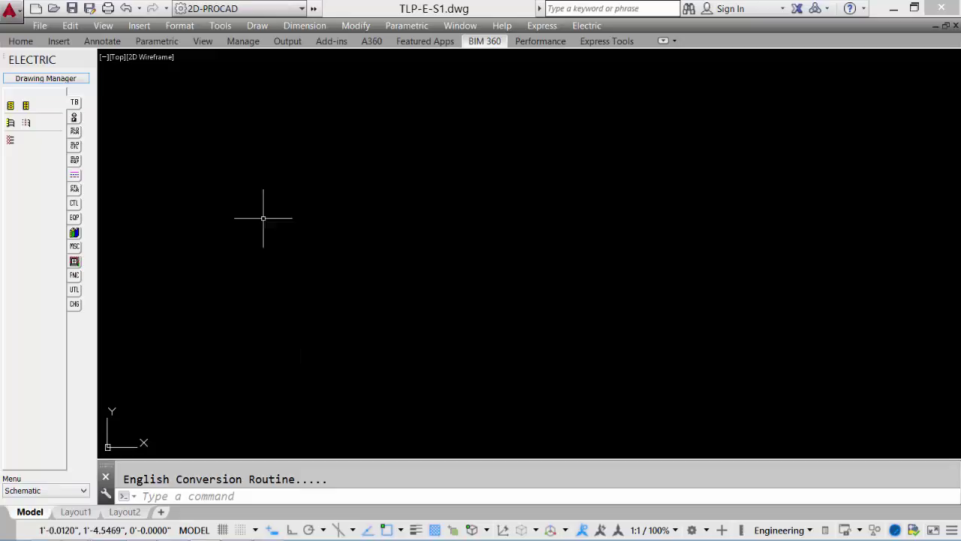
# Step: In Drawing Manager, add another new drawing named TLP-E-S2
pyautogui.click(66, 81)
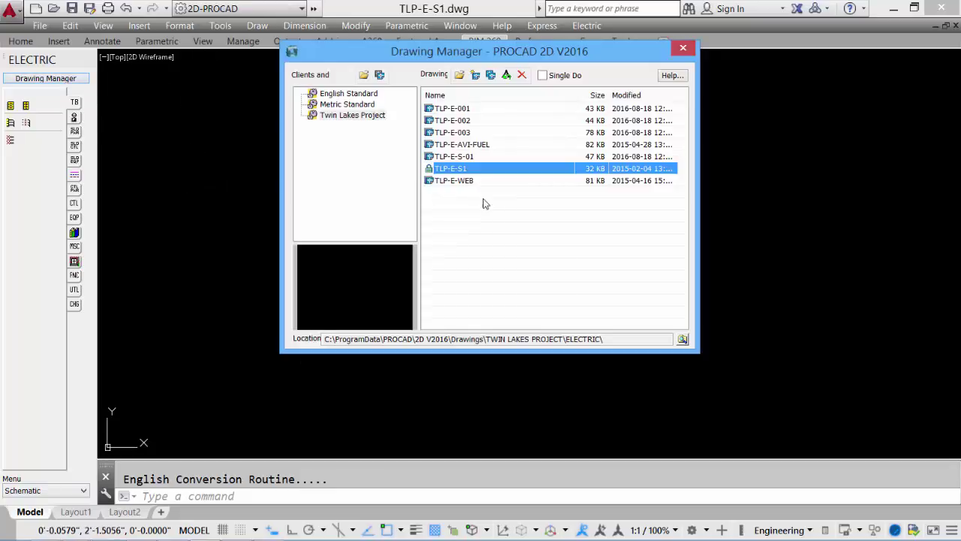
pyautogui.click(476, 75)
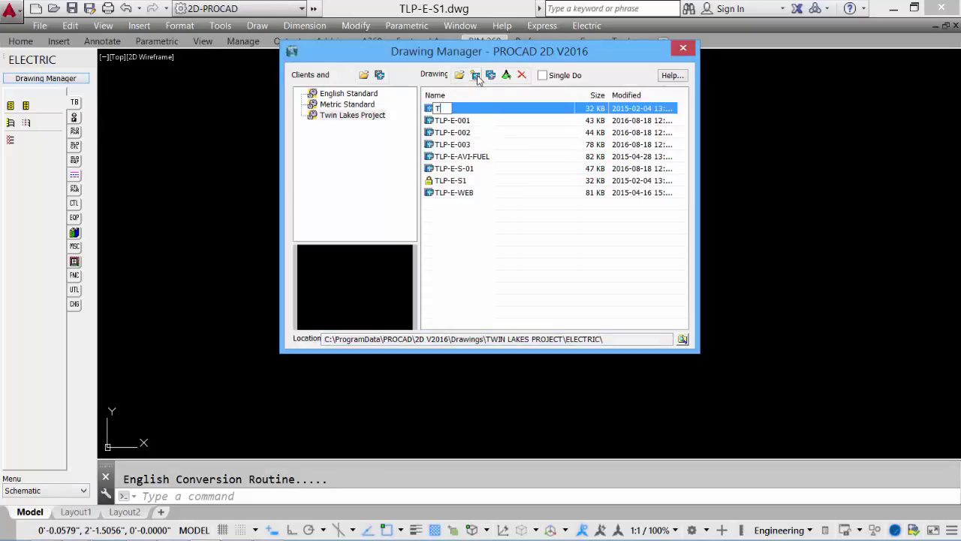
pyautogui.write('TLP-E-S2')
pyautogui.press('Return')
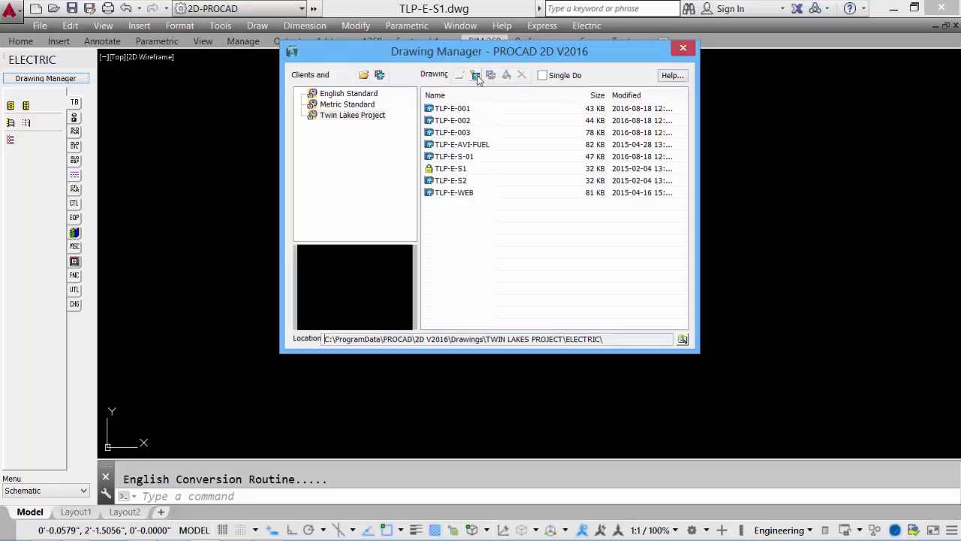
# Step: Open TLP-E-S2 as a new layout drawing at 1/8" = 1'-0" scale
pyautogui.doubleClick(454, 183)
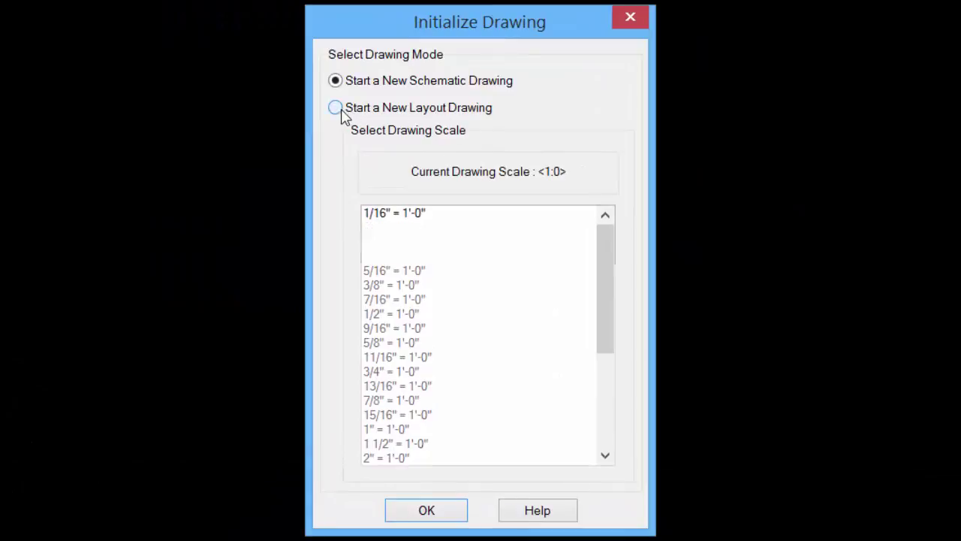
pyautogui.click(339, 111)
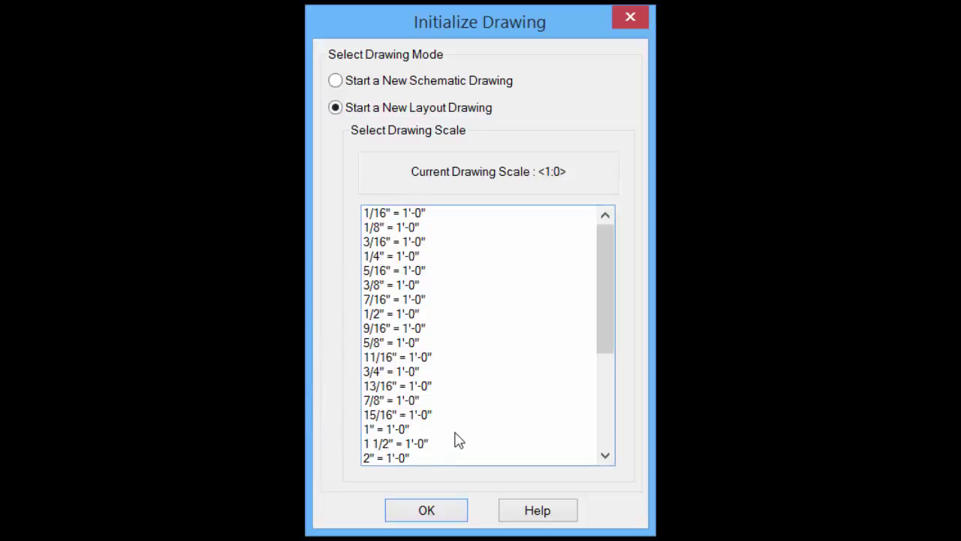
pyautogui.click(396, 229)
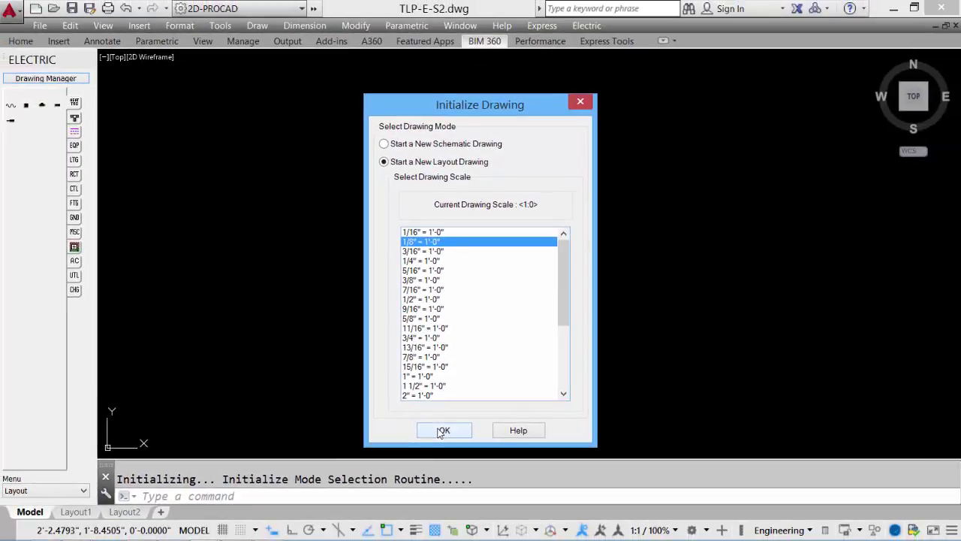
pyautogui.click(443, 431)
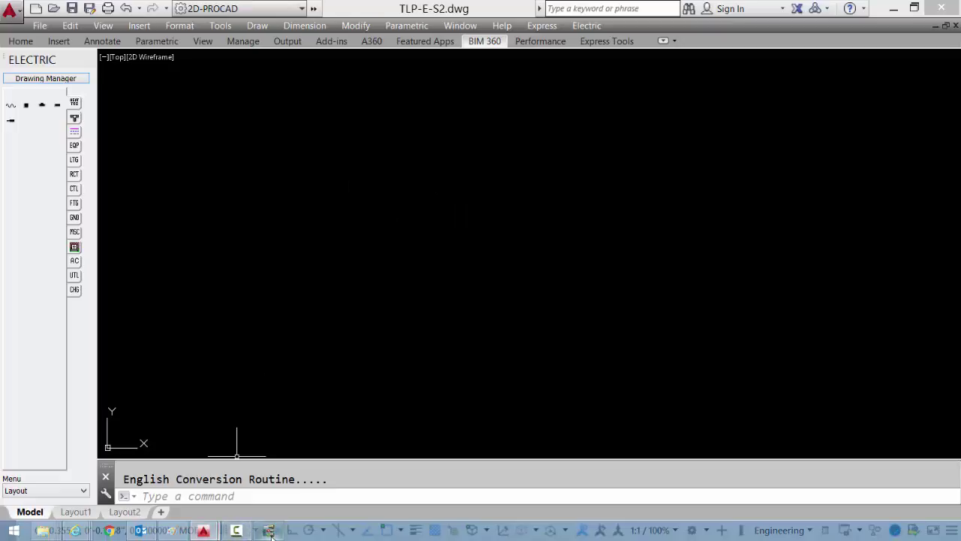
# Step: Refresh the electric drawing list in Standards Manager so TLP-E-S1 and TLP-E-S2 appear
pyautogui.click(270, 531)
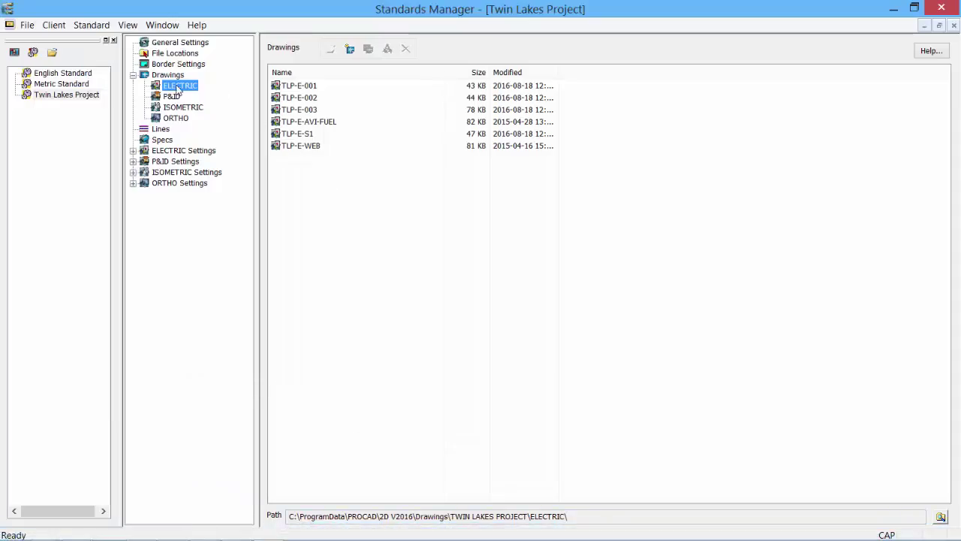
pyautogui.rightClick(346, 190)
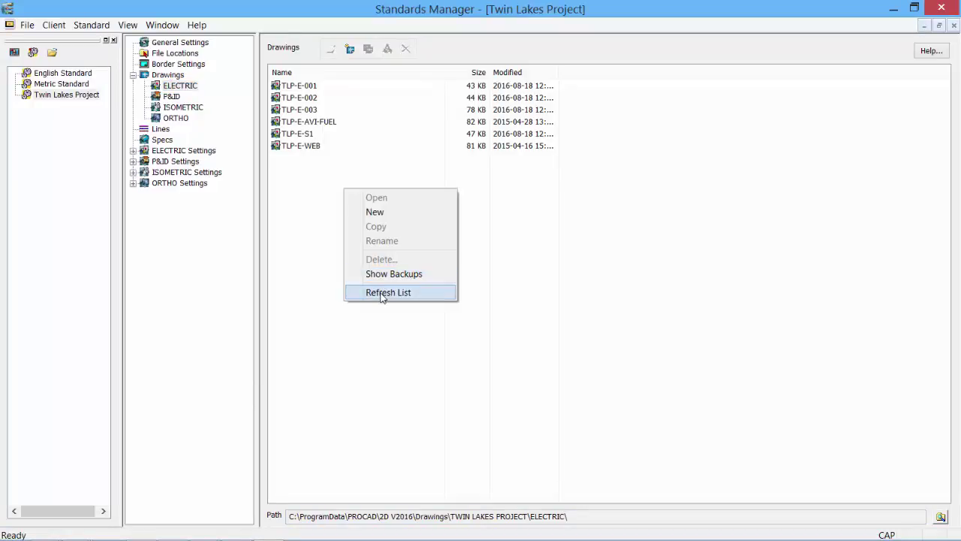
pyautogui.click(381, 293)
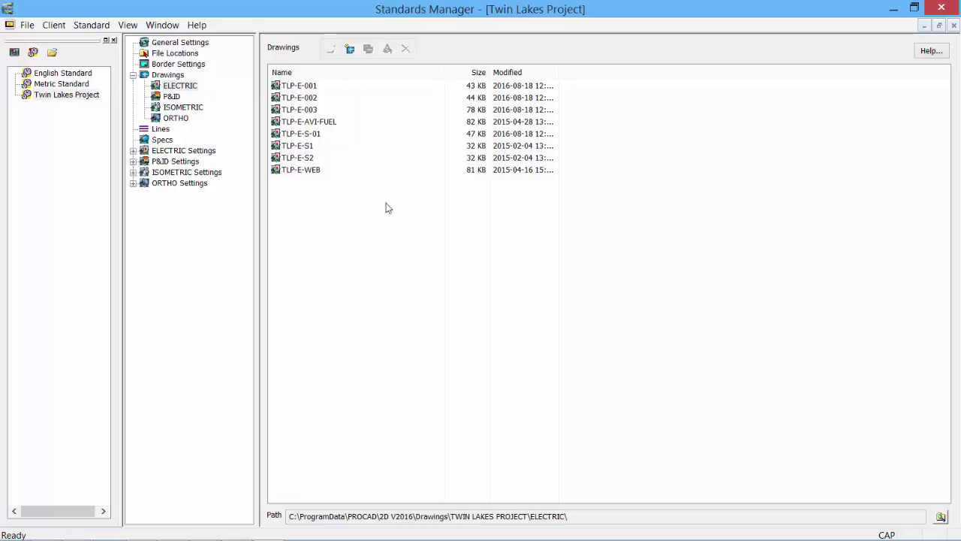
# Step: Create a SAMPLE drawing, delete it again, and close Standards Manager
pyautogui.click(350, 49)
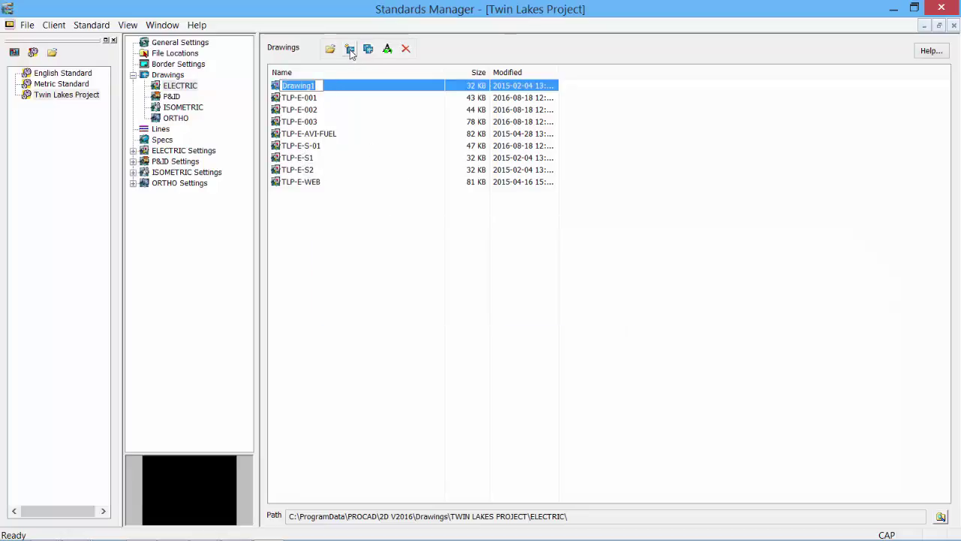
pyautogui.write('SAMPLE')
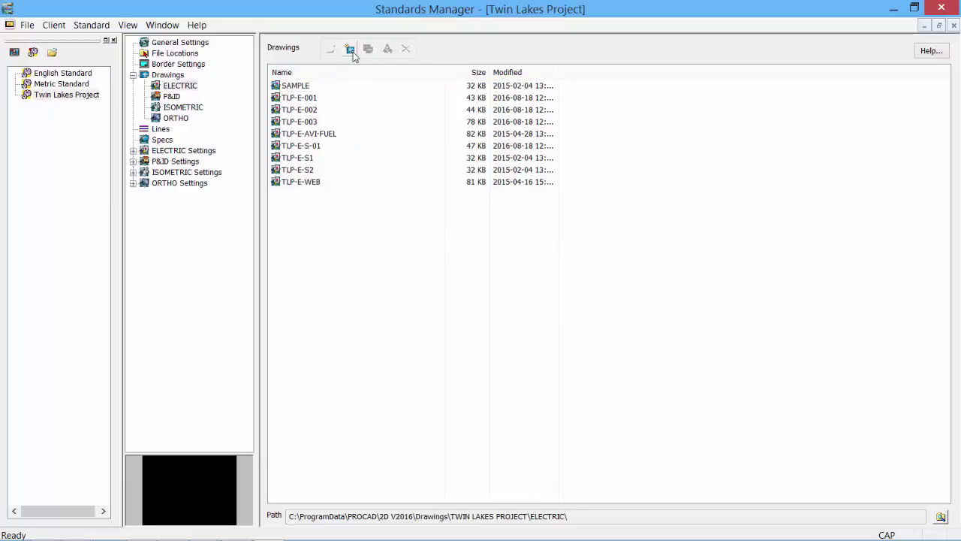
pyautogui.press('Return')
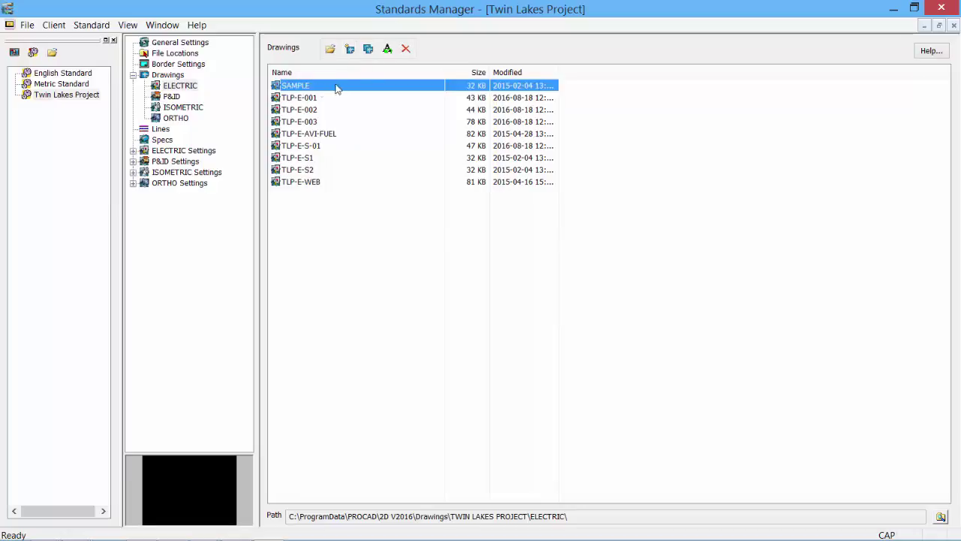
pyautogui.click(406, 48)
pyautogui.click(512, 319)
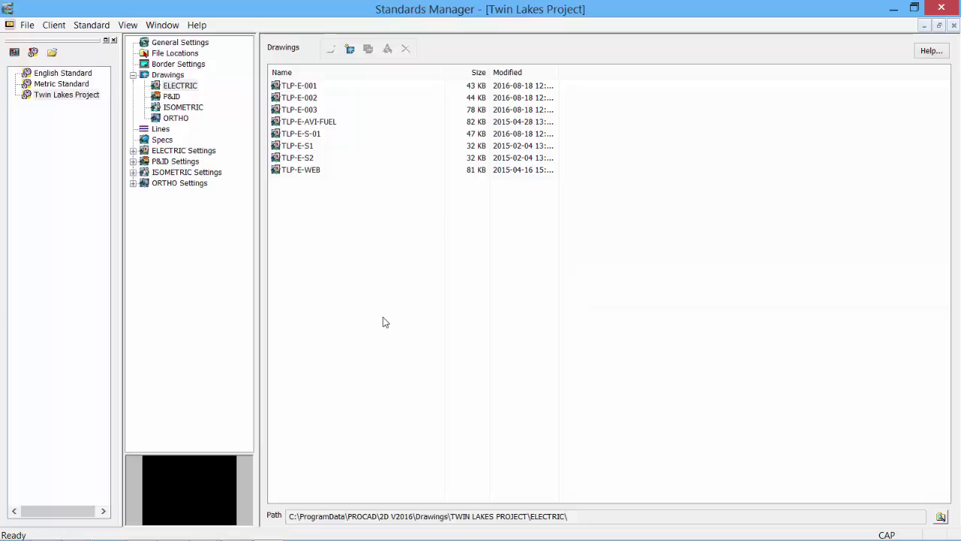
pyautogui.hotkey('alt', 'F4')
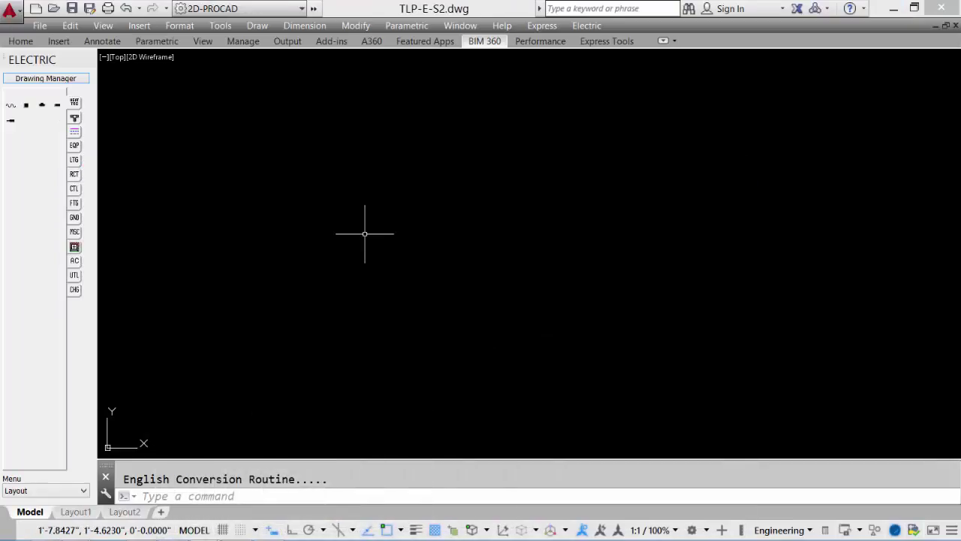
pyautogui.click(46, 79)
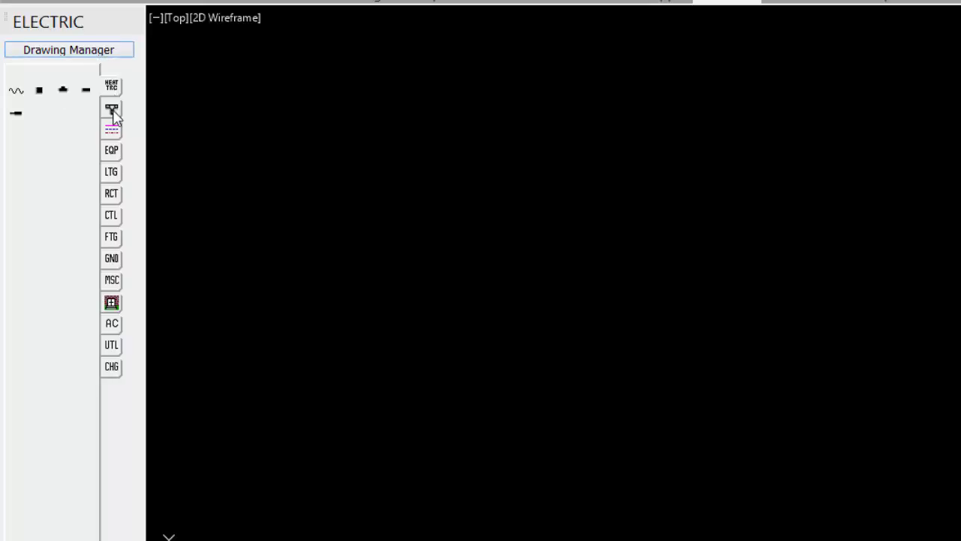
# Step: Preview the lighting, control device, civil, heat trace, cable tray and line-type symbol palettes
pyautogui.click(111, 172)
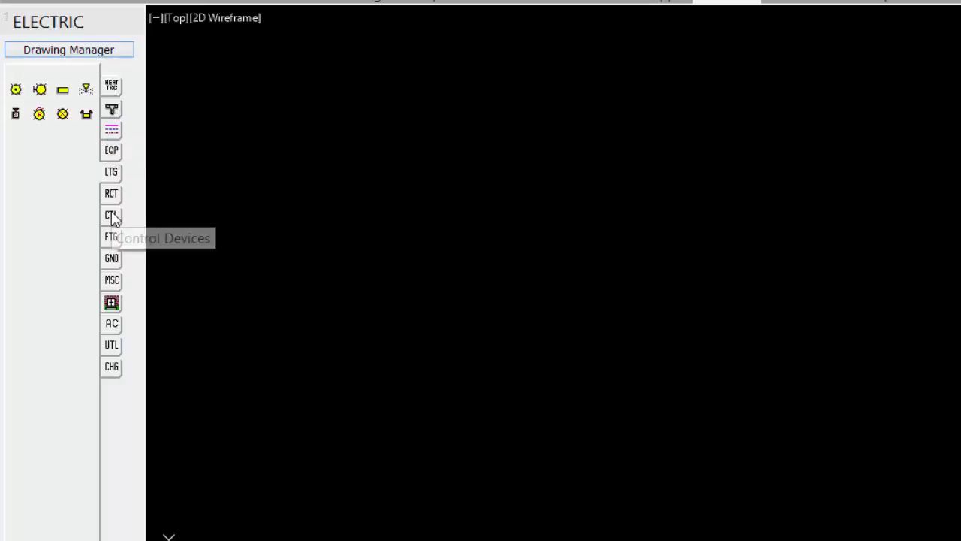
pyautogui.click(111, 215)
pyautogui.click(111, 303)
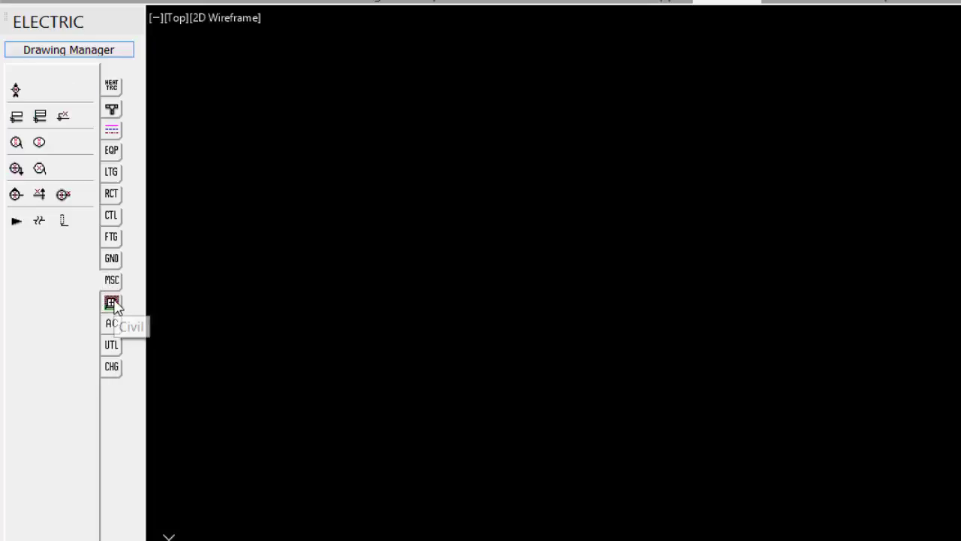
pyautogui.click(115, 89)
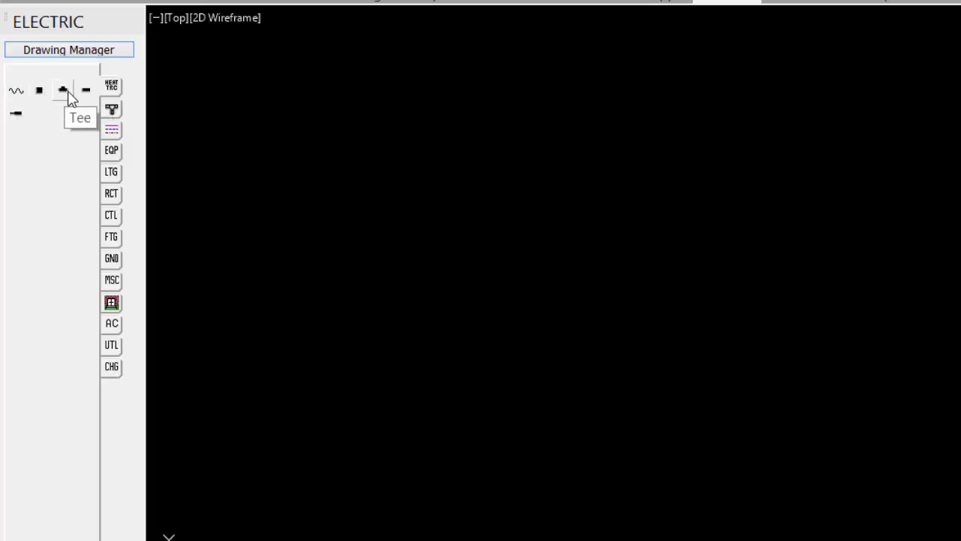
pyautogui.click(112, 111)
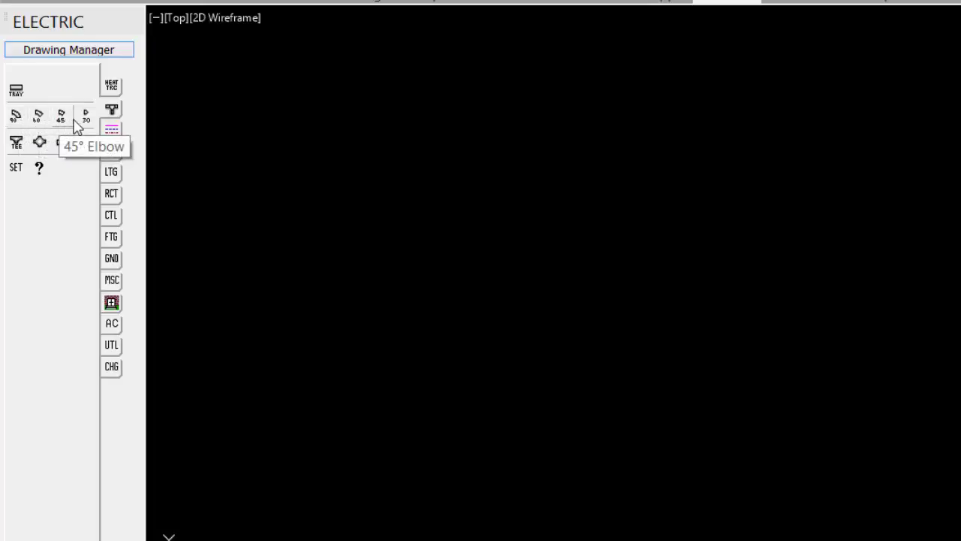
pyautogui.click(116, 133)
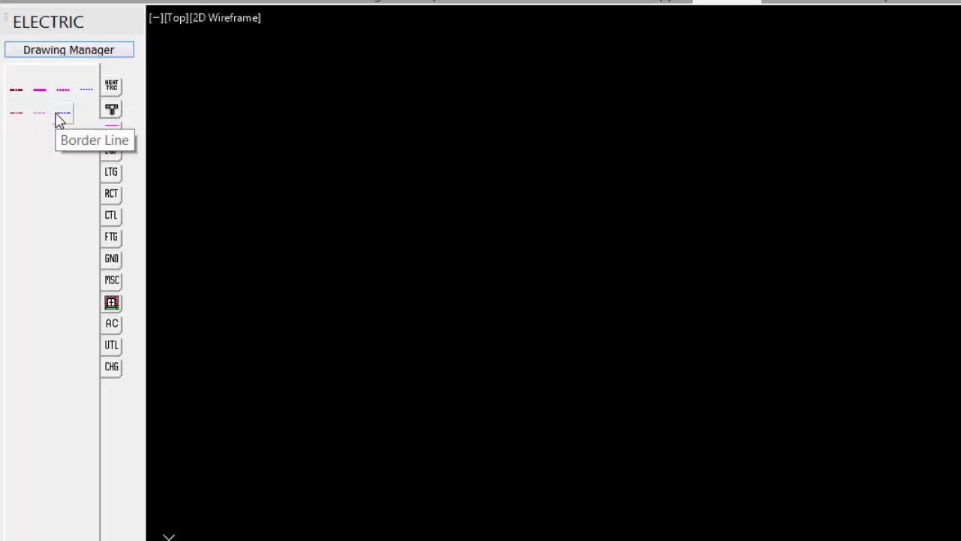
# Step: Preview the EQP, LTG, RCT, CTL and FTG symbol palettes in turn
pyautogui.click(113, 153)
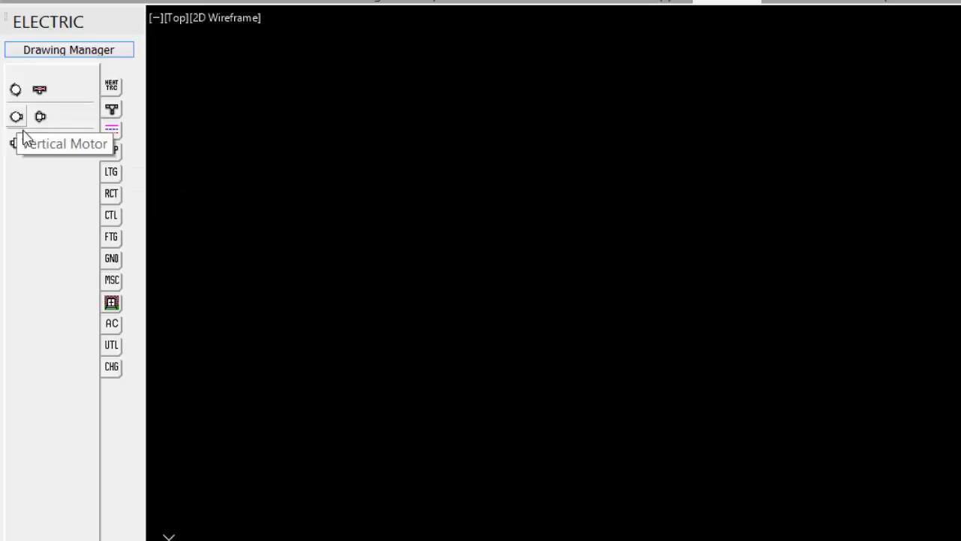
pyautogui.click(111, 172)
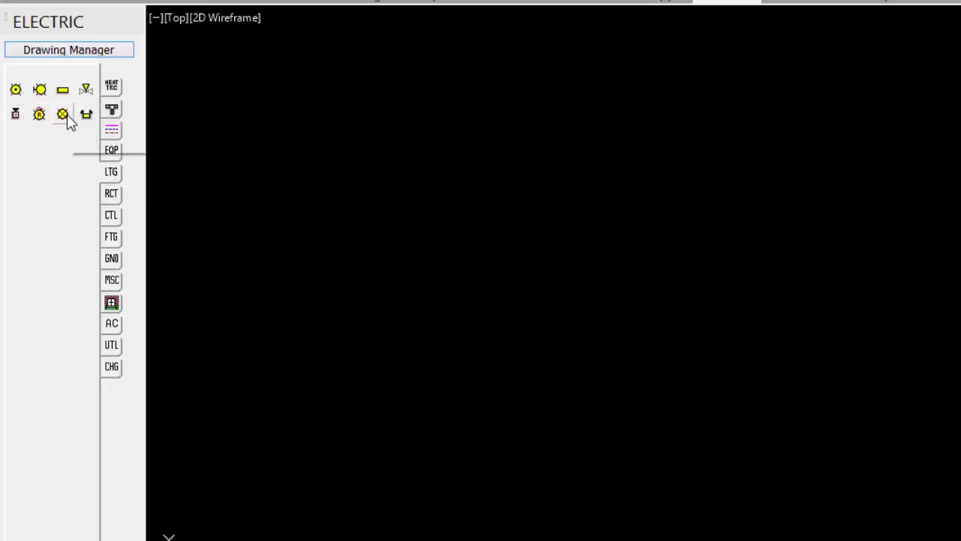
pyautogui.click(111, 194)
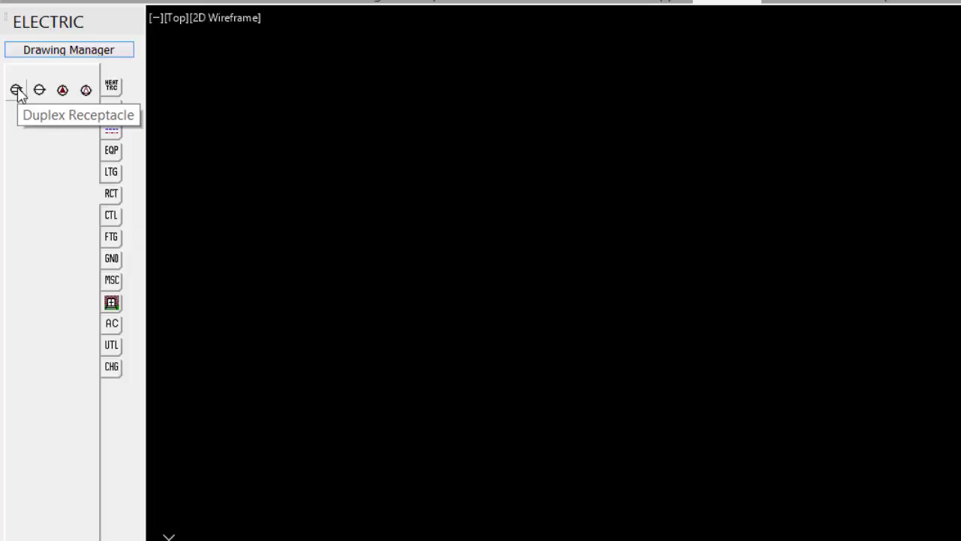
pyautogui.click(111, 216)
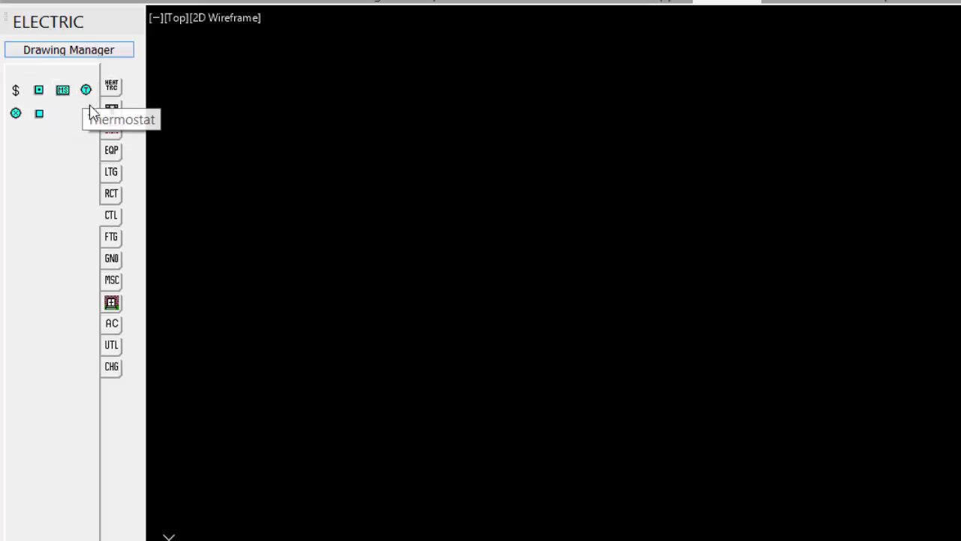
pyautogui.click(112, 237)
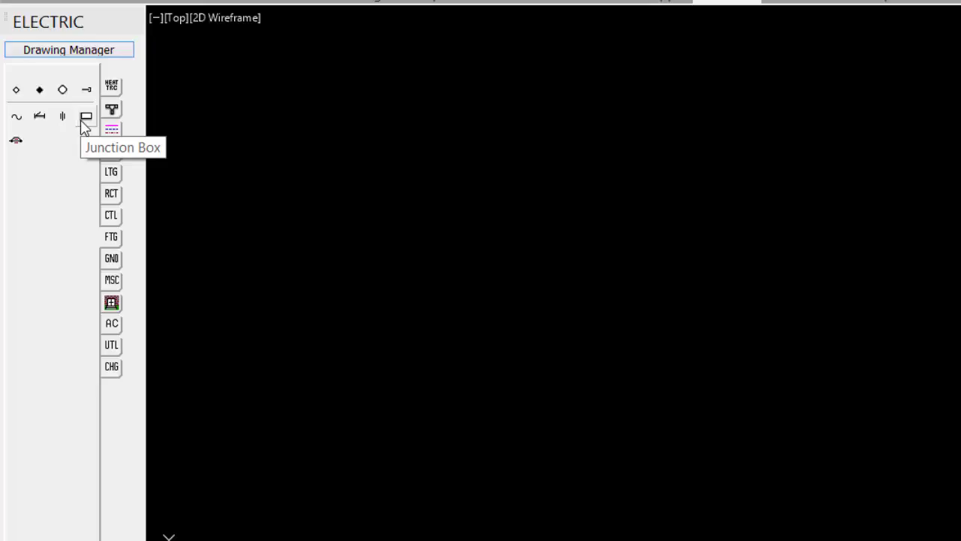
# Step: Preview the GND, MSC, Civil, AC, UTL and CHG palettes, then drop down the toolbox Menu list
pyautogui.click(111, 259)
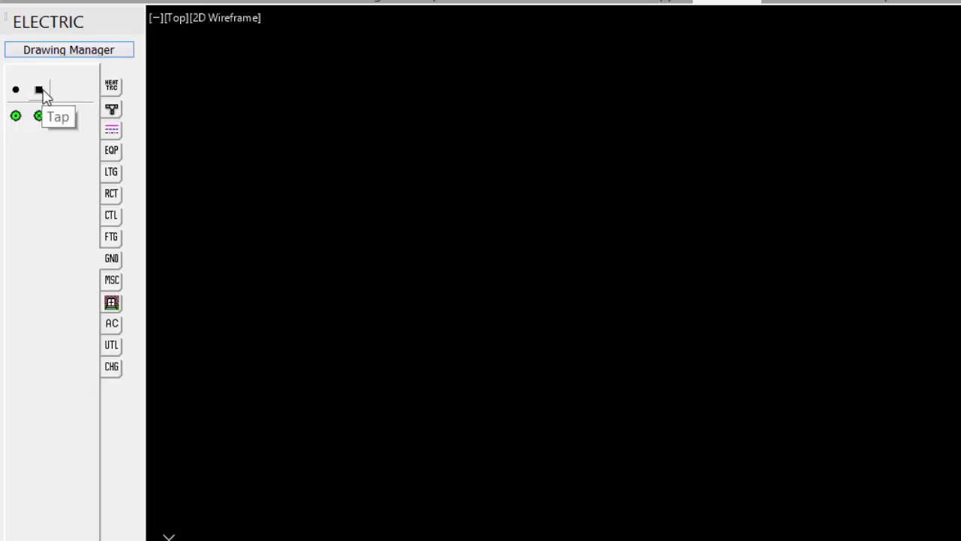
pyautogui.click(111, 279)
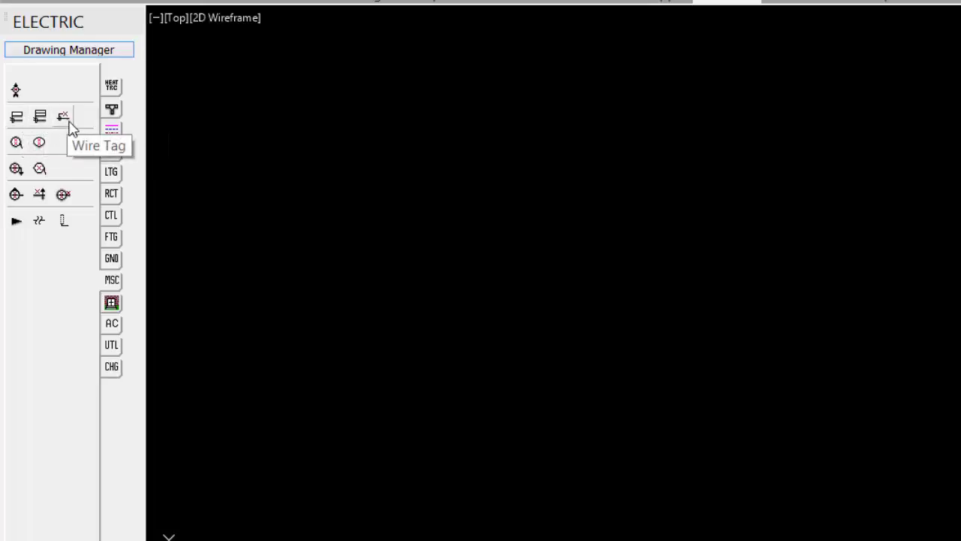
pyautogui.click(112, 302)
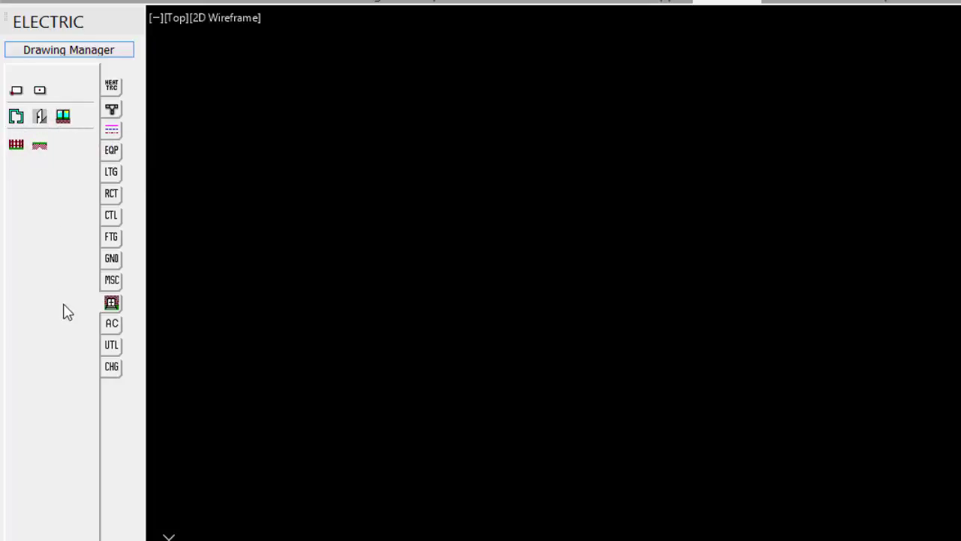
pyautogui.click(111, 328)
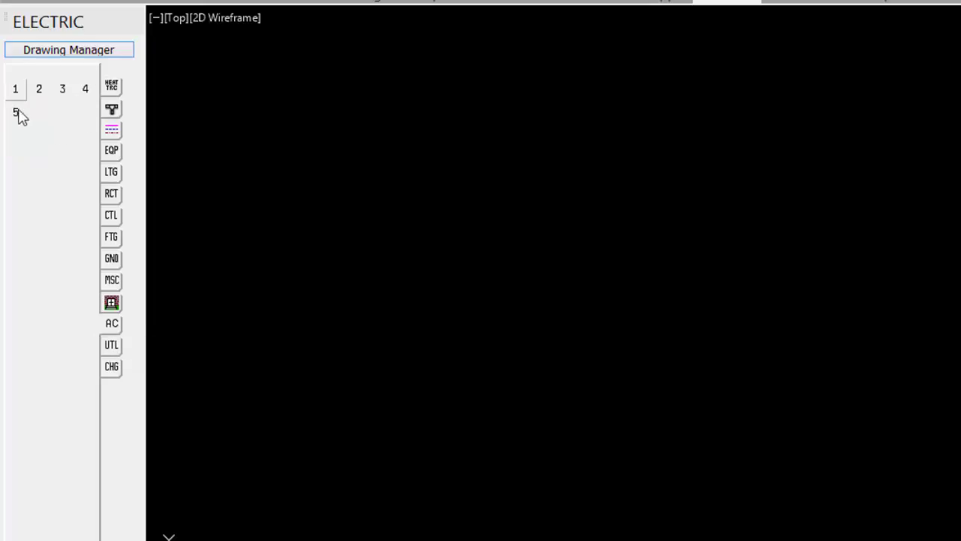
pyautogui.click(112, 345)
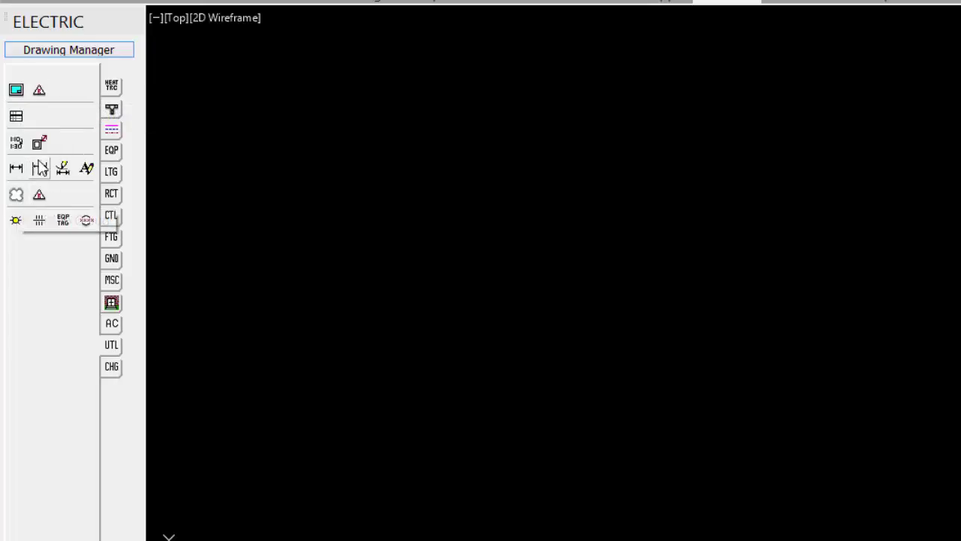
pyautogui.click(111, 368)
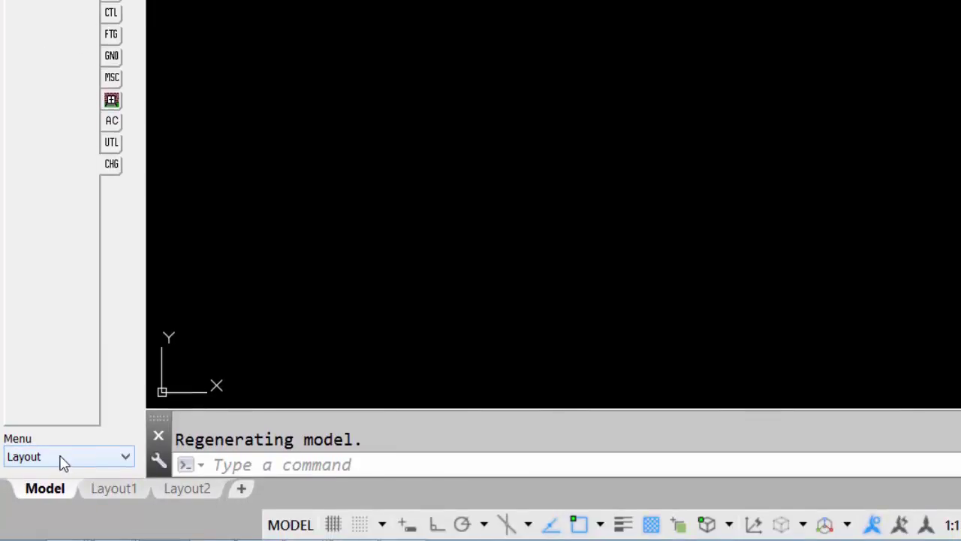
pyautogui.click(63, 459)
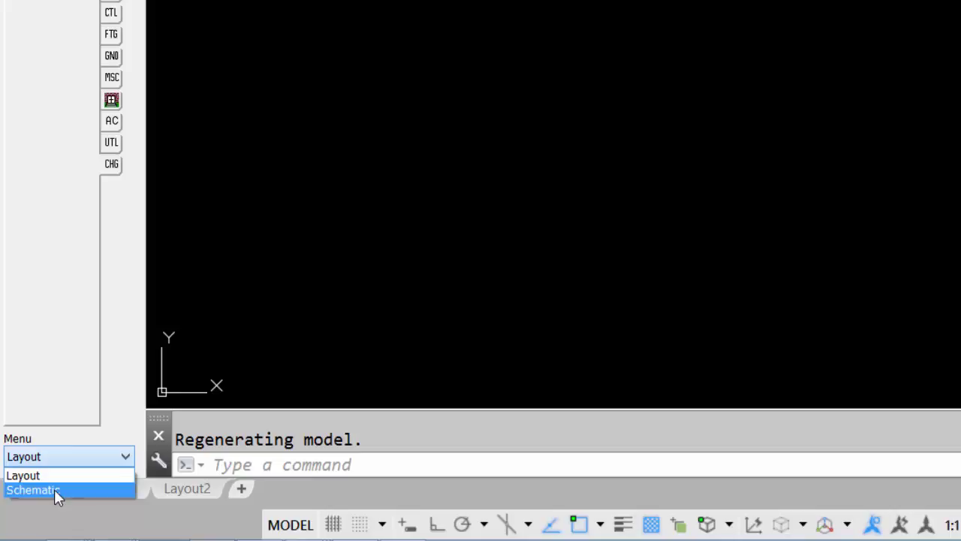
# Step: Switch the toolbox to Schematic and preview the terminal block, terminal and single-line-diagram groups
pyautogui.click(54, 489)
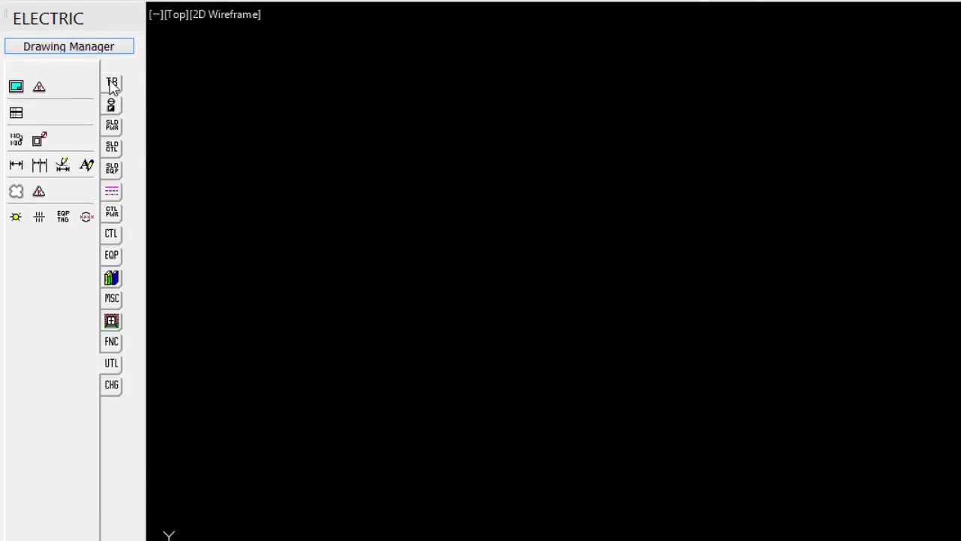
pyautogui.click(112, 84)
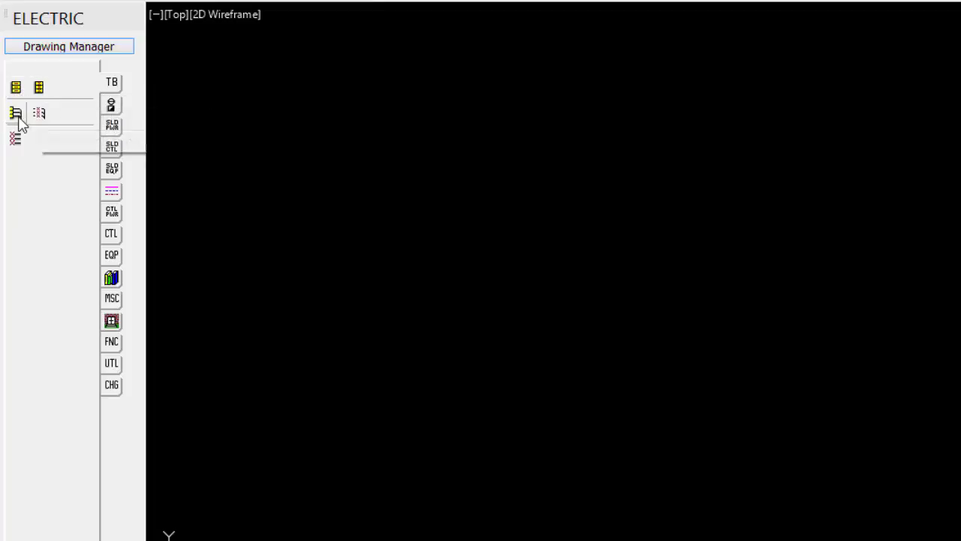
pyautogui.click(111, 104)
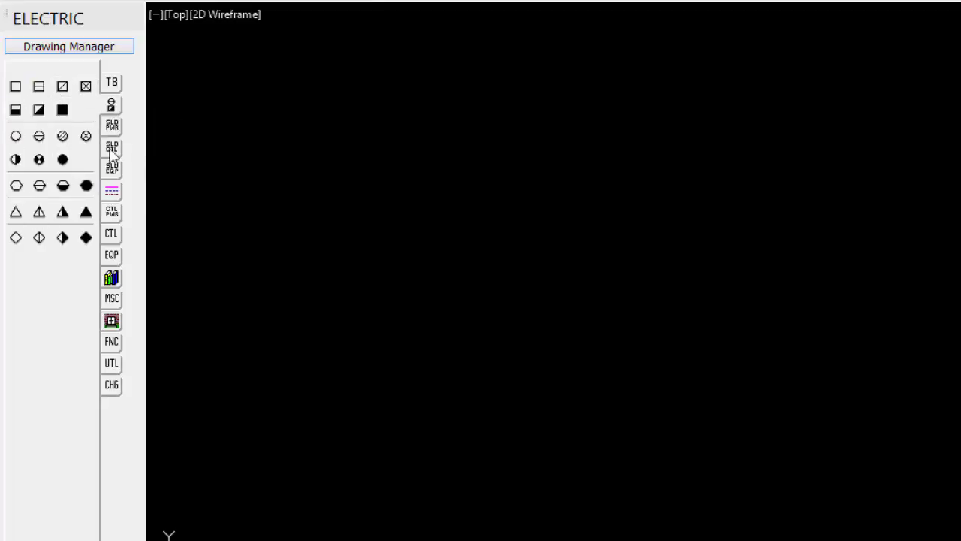
pyautogui.click(111, 126)
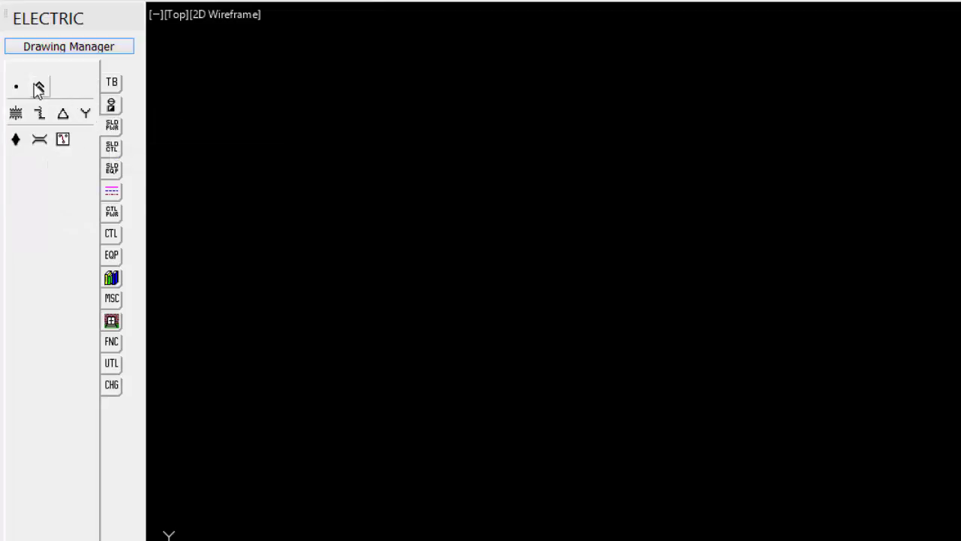
pyautogui.click(113, 148)
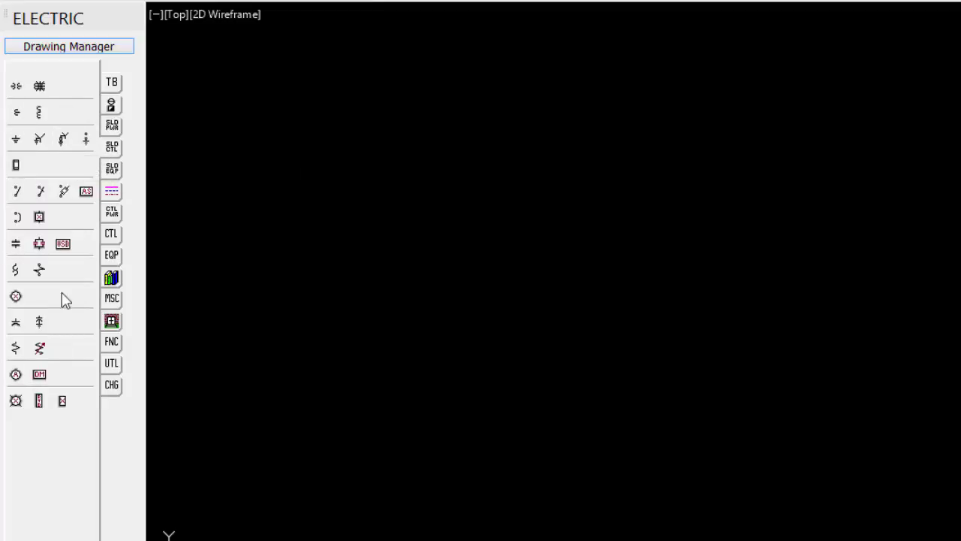
pyautogui.click(112, 172)
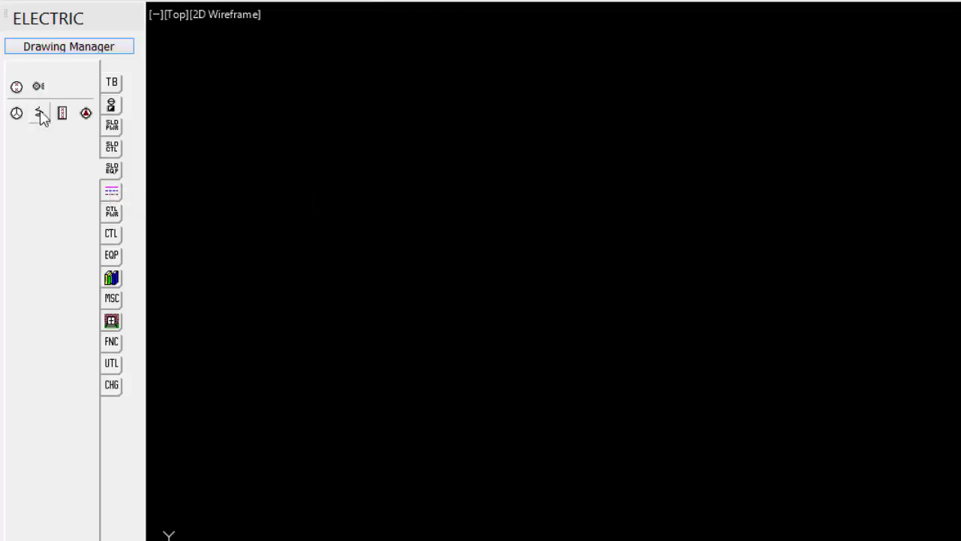
# Step: Preview the schematic line types, control power, control switch and control equipment symbols
pyautogui.click(112, 193)
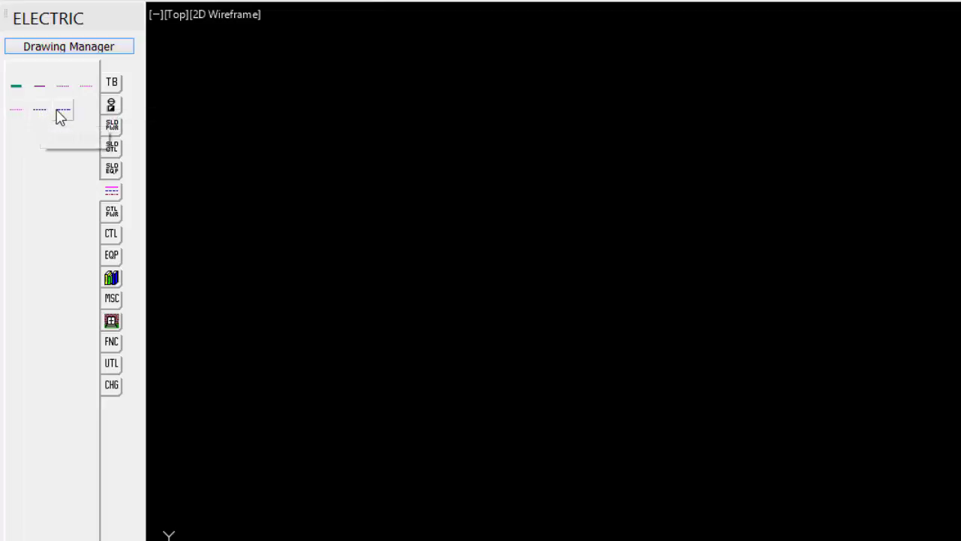
pyautogui.click(111, 214)
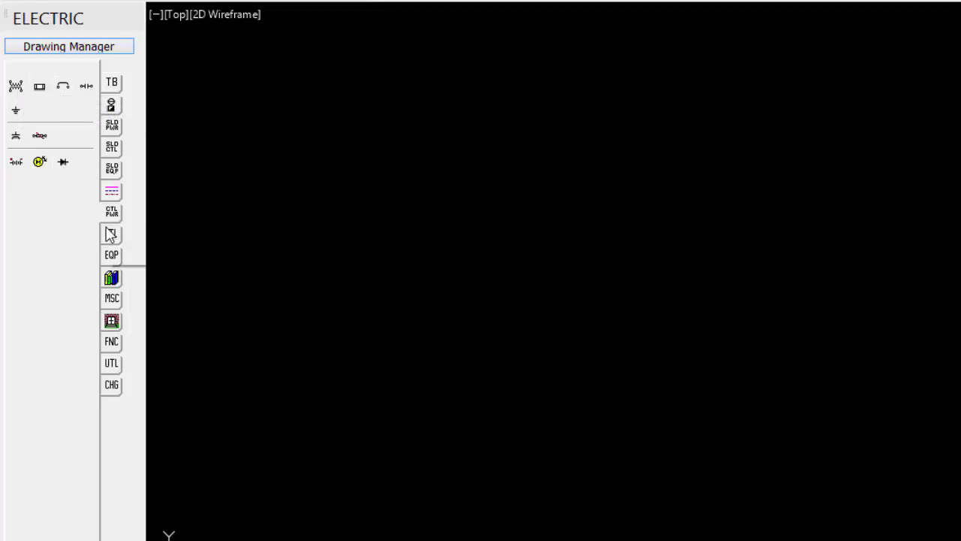
pyautogui.click(112, 235)
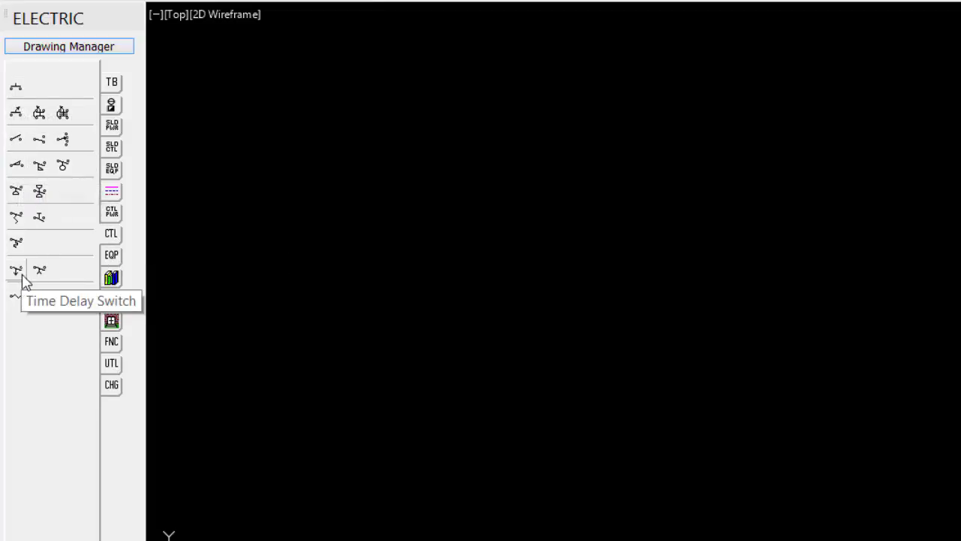
pyautogui.click(112, 256)
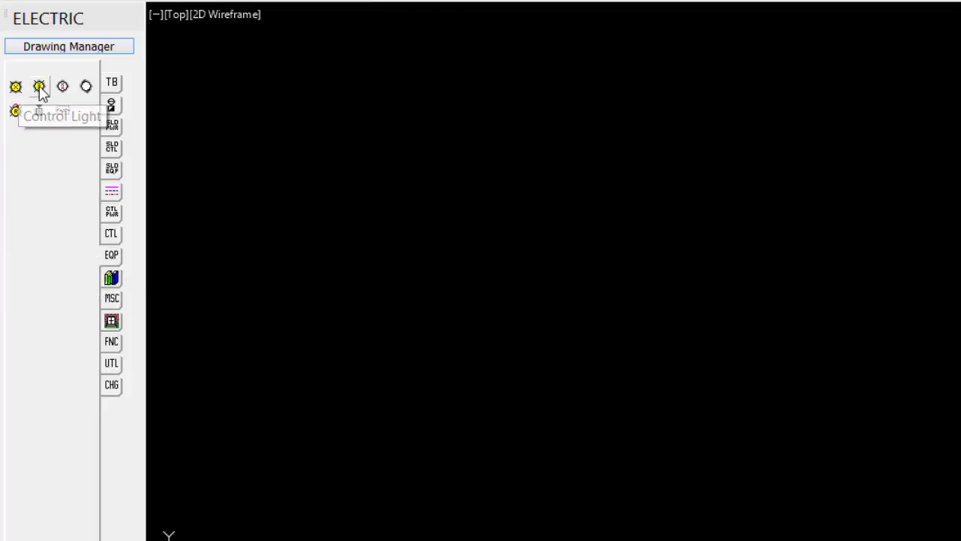
# Step: Show the library tools and confirm the I/O card selection dialog
pyautogui.click(111, 278)
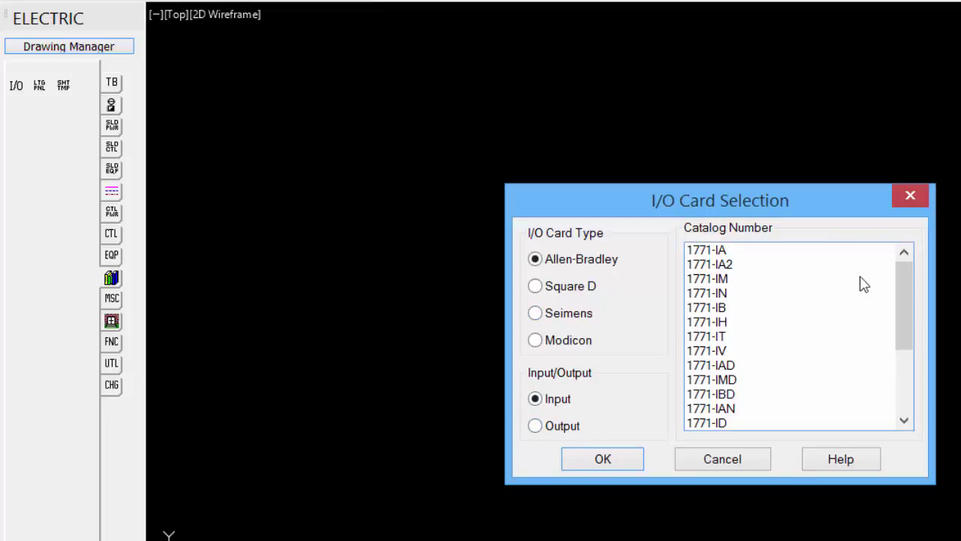
pyautogui.moveTo(903, 296); pyautogui.dragTo(884, 286)
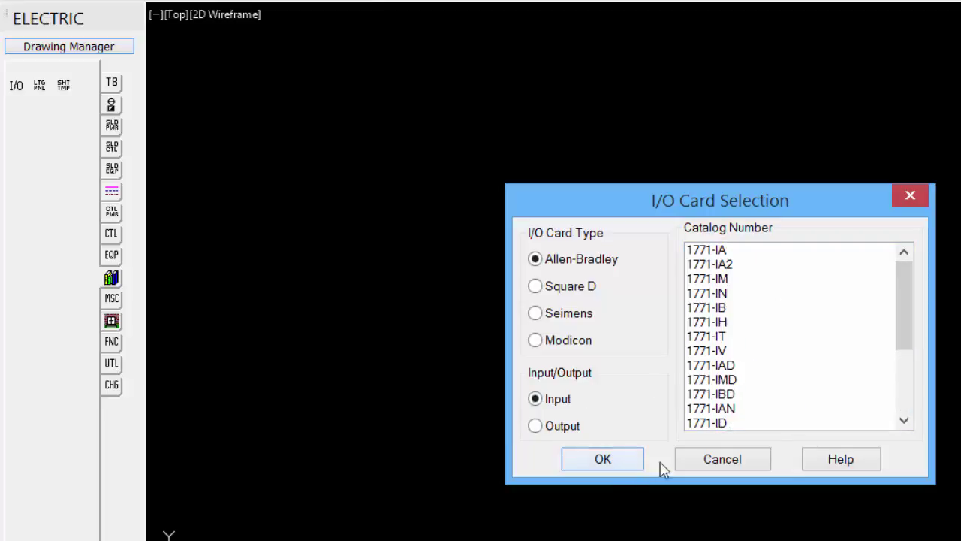
pyautogui.click(601, 459)
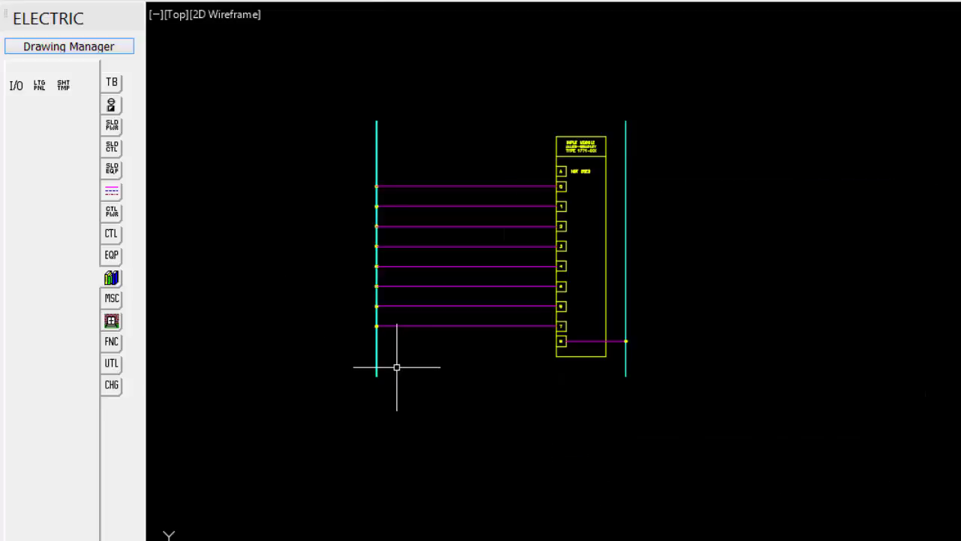
# Step: Insert an 18-circuit lighting panel schedule, then select and erase it
pyautogui.click(40, 91)
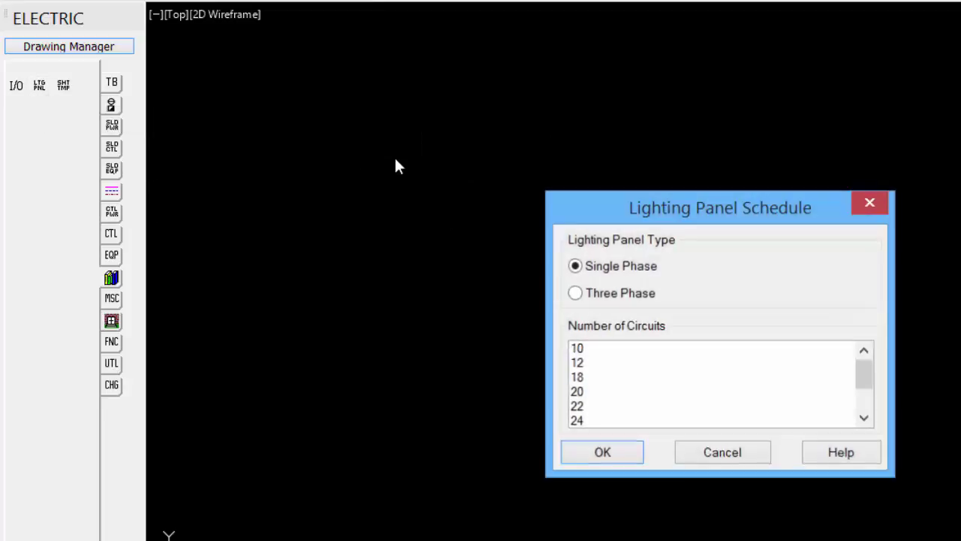
pyautogui.click(586, 378)
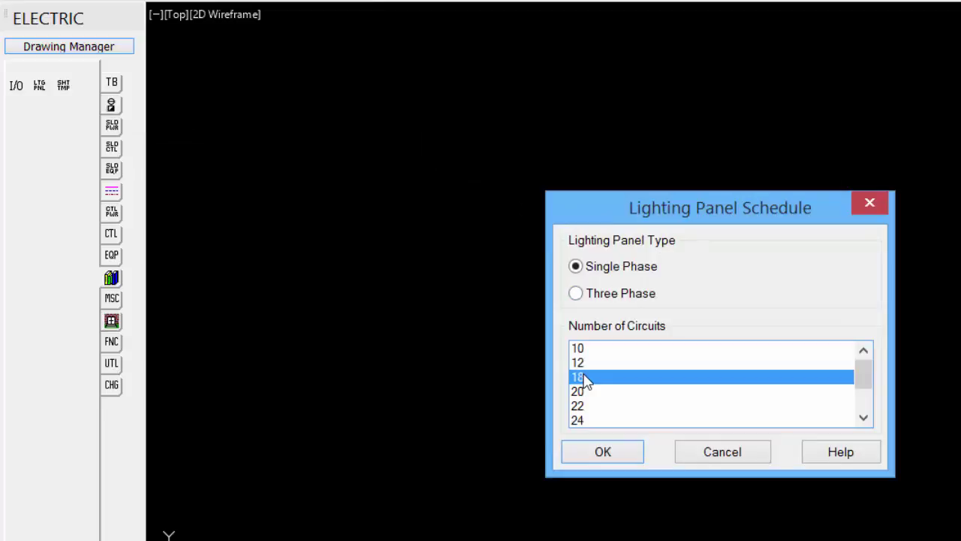
pyautogui.click(603, 453)
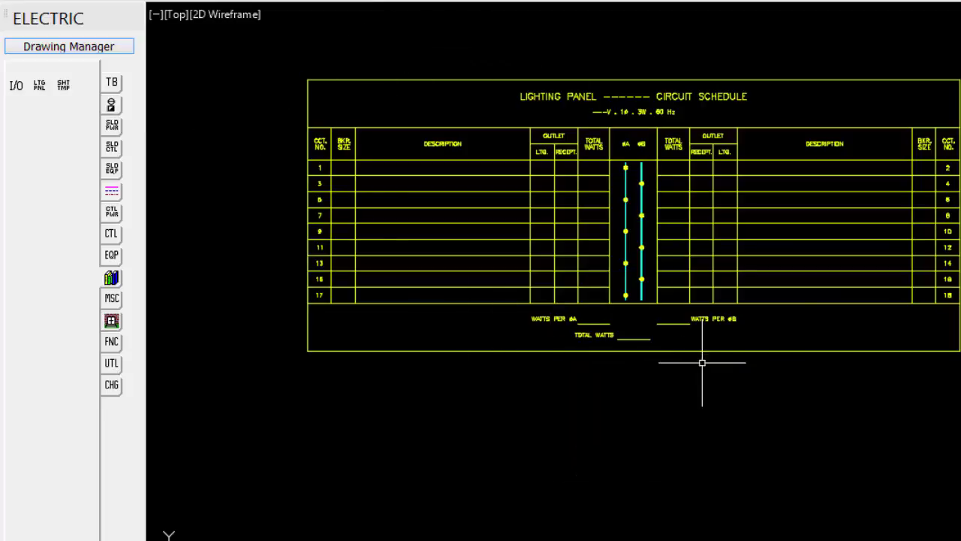
pyautogui.click(800, 379)
pyautogui.click(453, 32)
pyautogui.press('Delete')
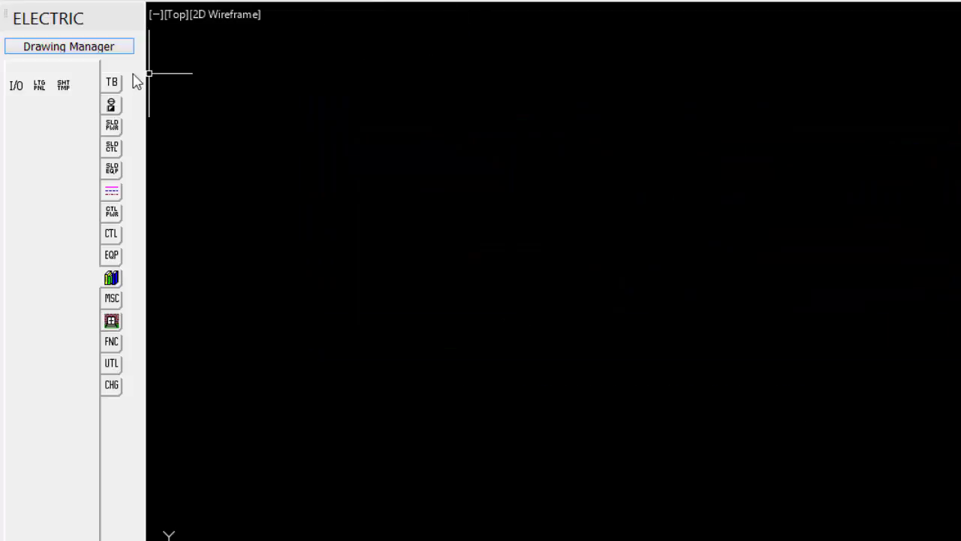
# Step: Insert a C 17"x22" shutdown key template, then select its schedule table and delete it
pyautogui.click(64, 86)
pyautogui.click(569, 359)
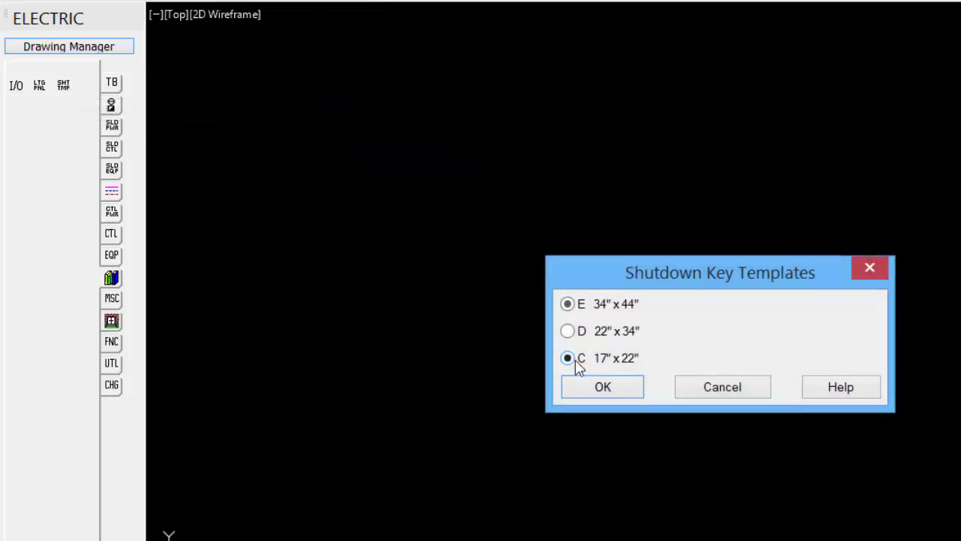
pyautogui.click(597, 385)
pyautogui.scroll(2, 330, 383)
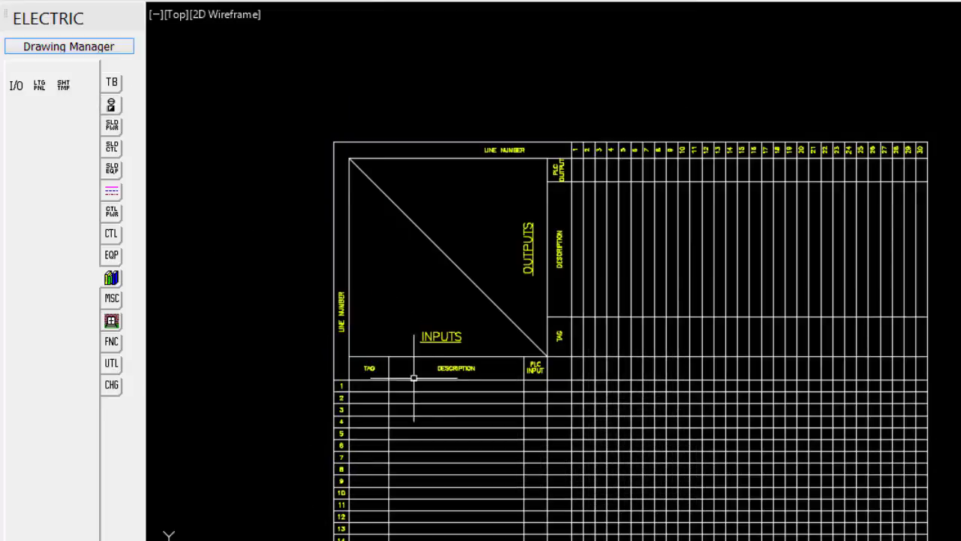
pyautogui.moveTo(432, 360); pyautogui.dragTo(435, 332, button='middle')
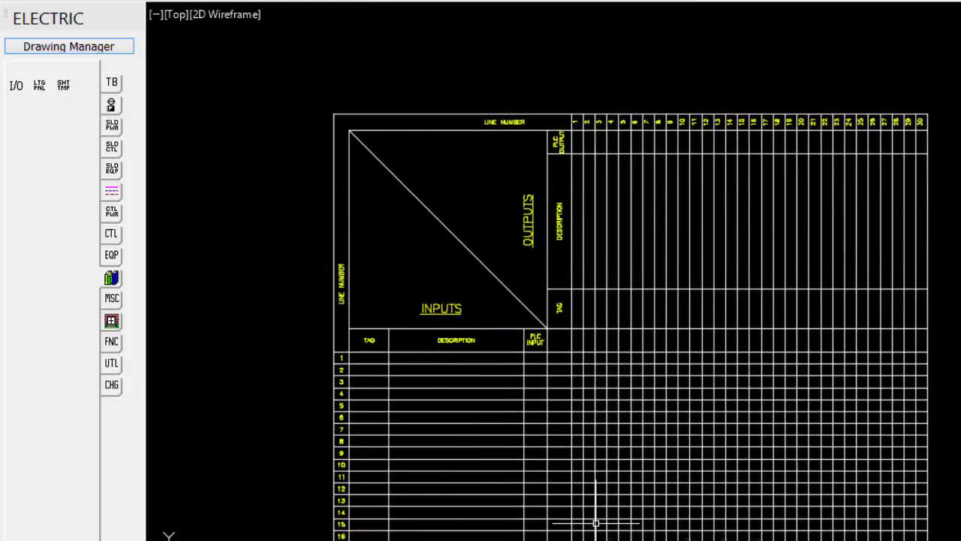
pyautogui.click(884, 253)
pyautogui.press('Delete')
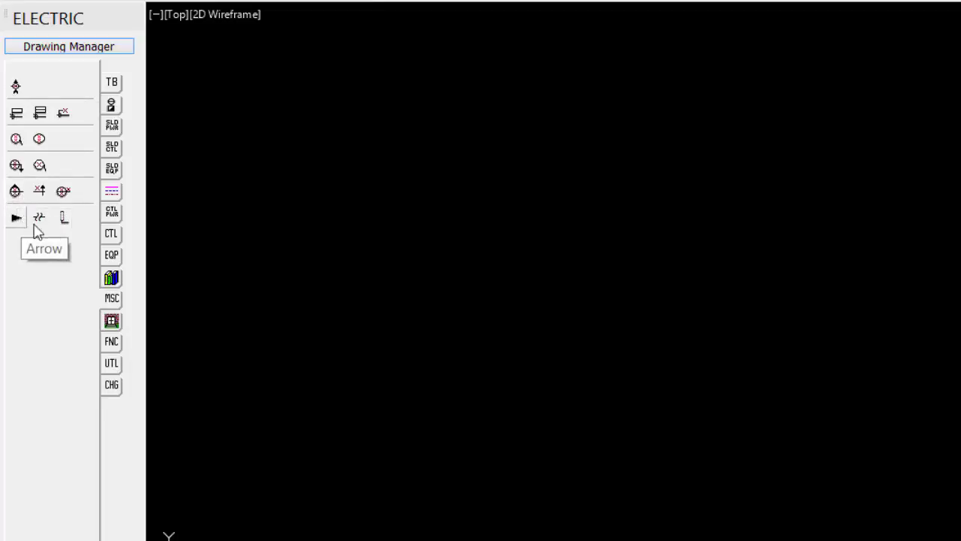
# Step: Preview the civil, function, utilities and change tool palettes in turn
pyautogui.click(111, 321)
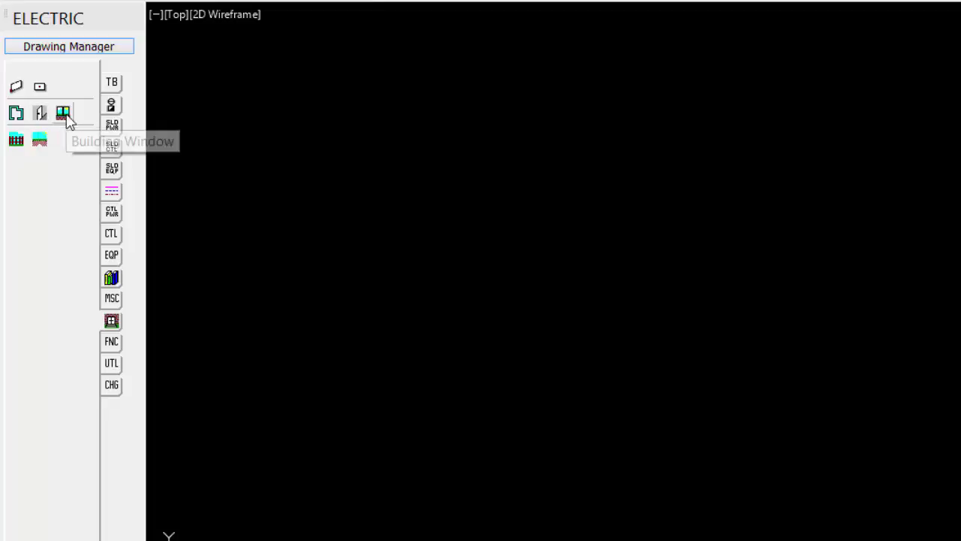
pyautogui.click(111, 343)
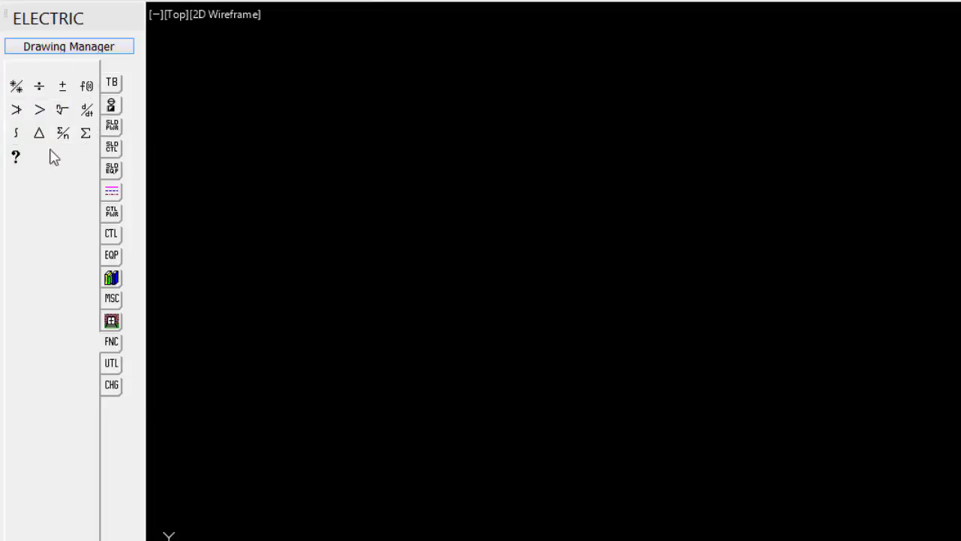
pyautogui.click(111, 365)
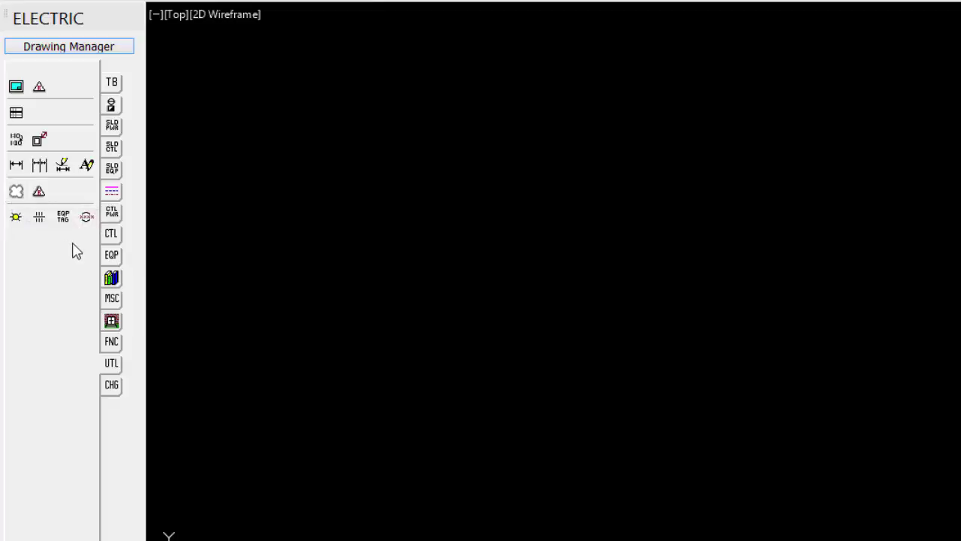
pyautogui.click(113, 388)
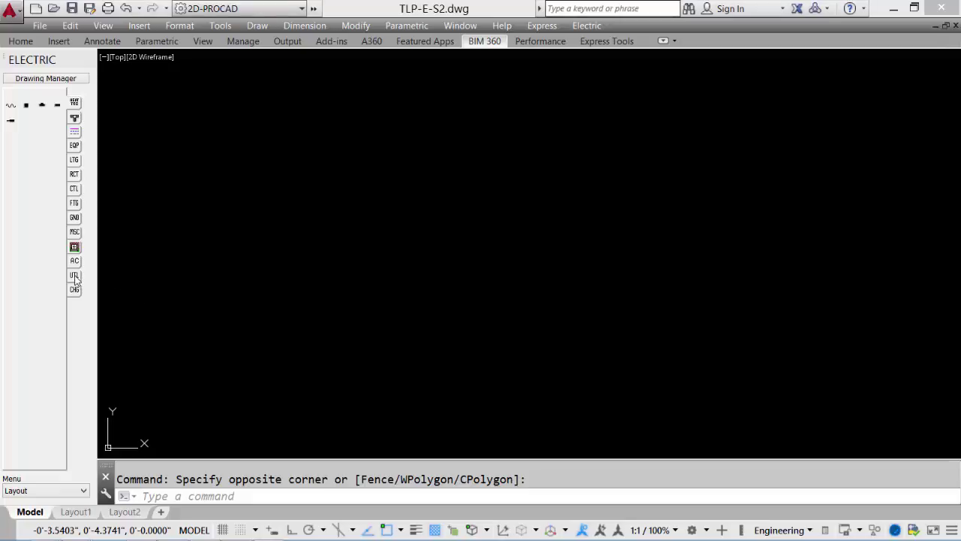
# Step: From the UTL tools, start Add Border Drawing with Model space and D 22"x34" size selected
pyautogui.click(75, 276)
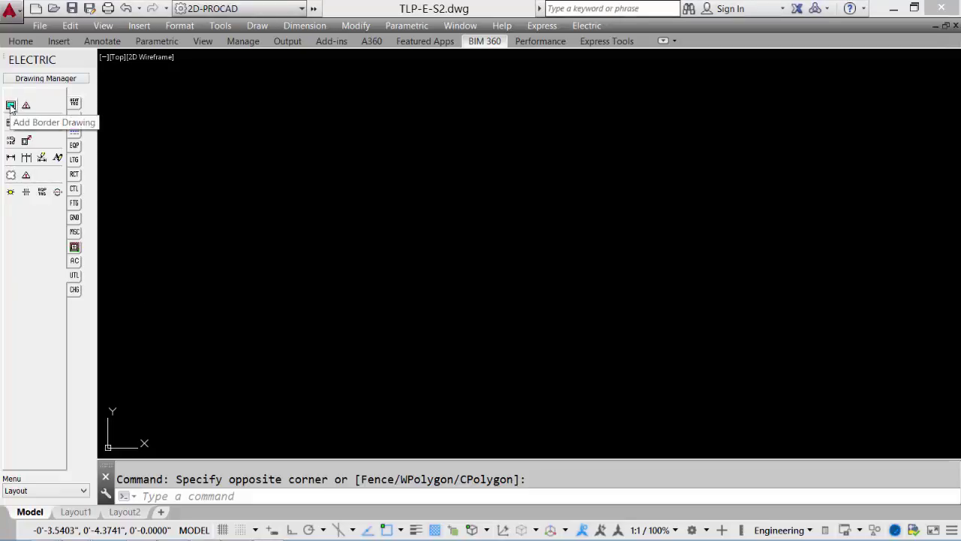
pyautogui.click(10, 105)
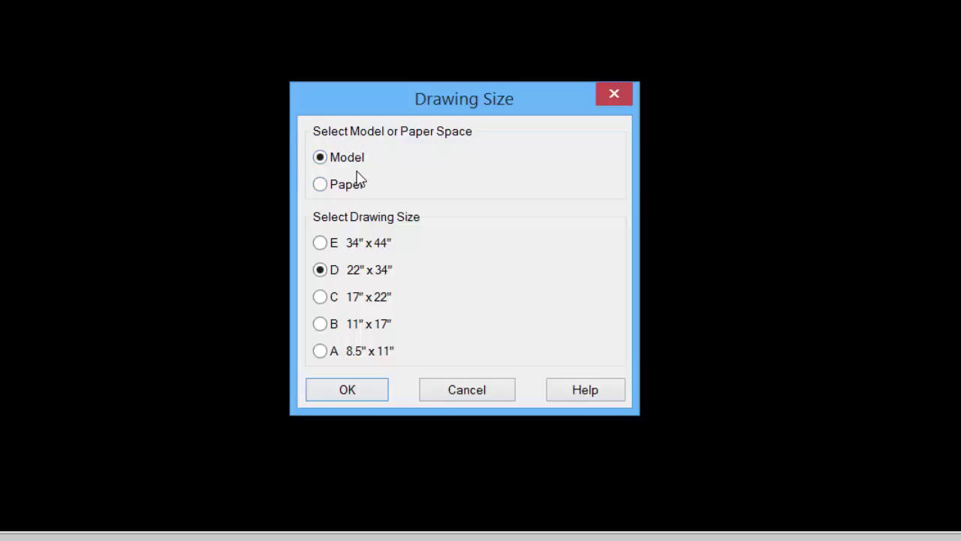
pyautogui.click(320, 185)
# Step: Insert the D border and enter title TWIN LAKES PROJECT / LAYOUT DRAWING, drawer initials, date 16-09-22
pyautogui.click(347, 389)
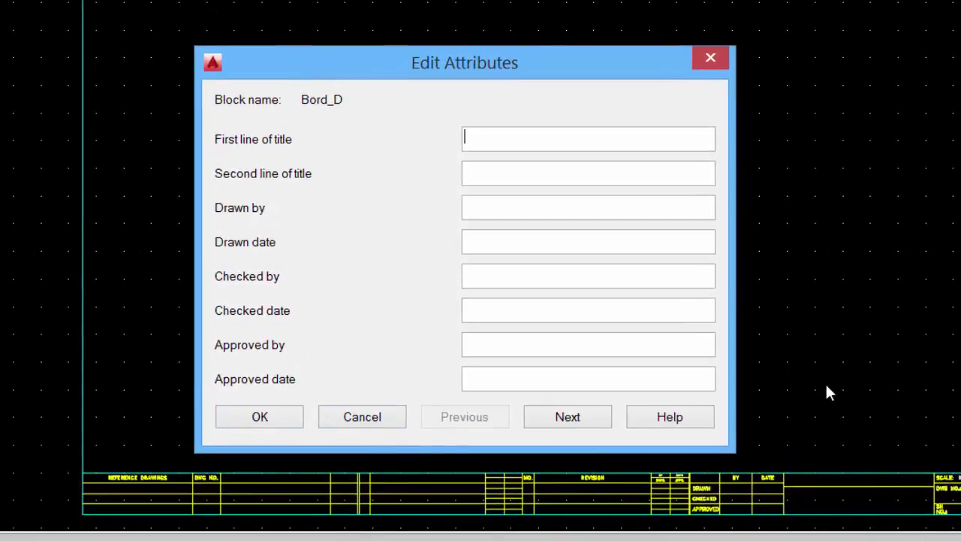
pyautogui.write('TWIN LAKES PROJECT')
pyautogui.click(484, 171)
pyautogui.write('LAYOUT DRAWING')
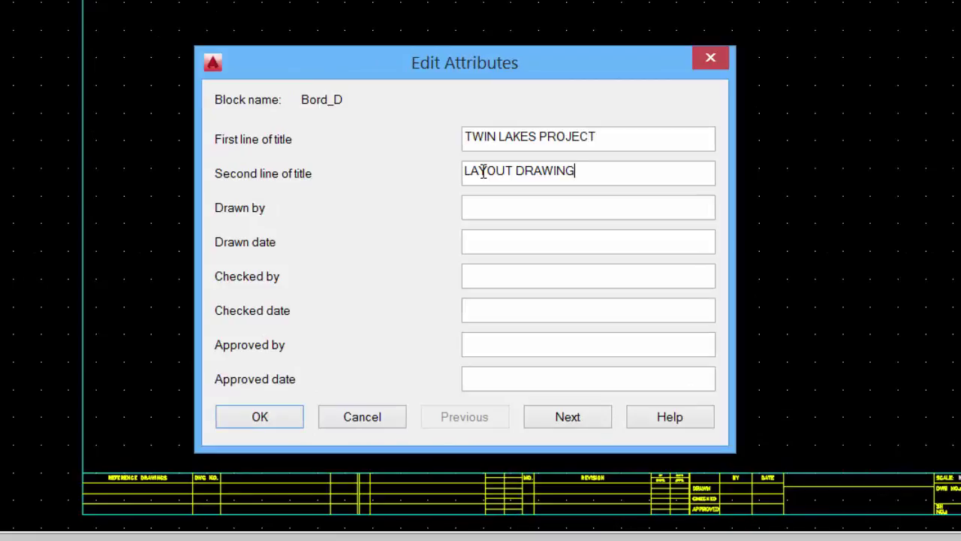
pyautogui.click(496, 210)
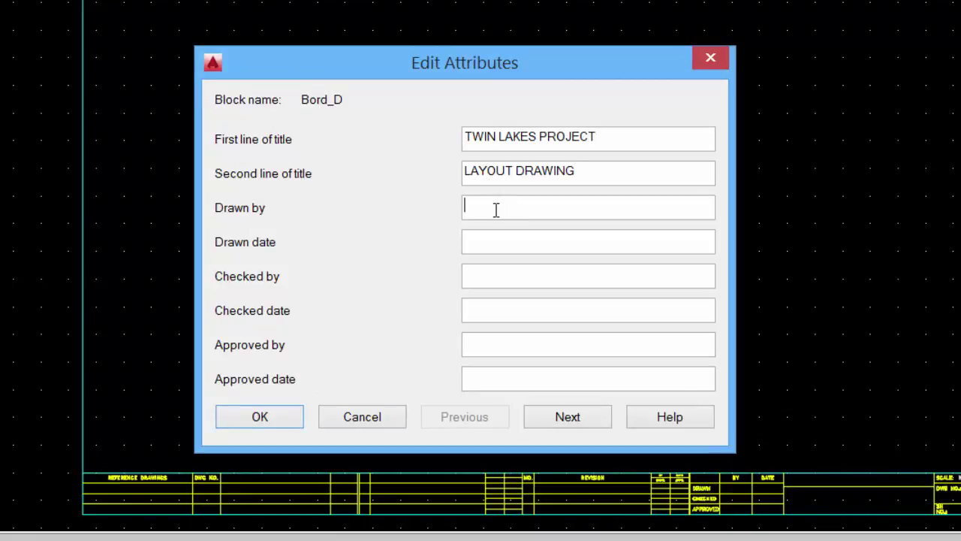
pyautogui.write('TRC')
pyautogui.click(485, 241)
pyautogui.write('16-09-22')
# Step: On the next attributes page, set drawing number S2-1A and apply the title block
pyautogui.click(584, 423)
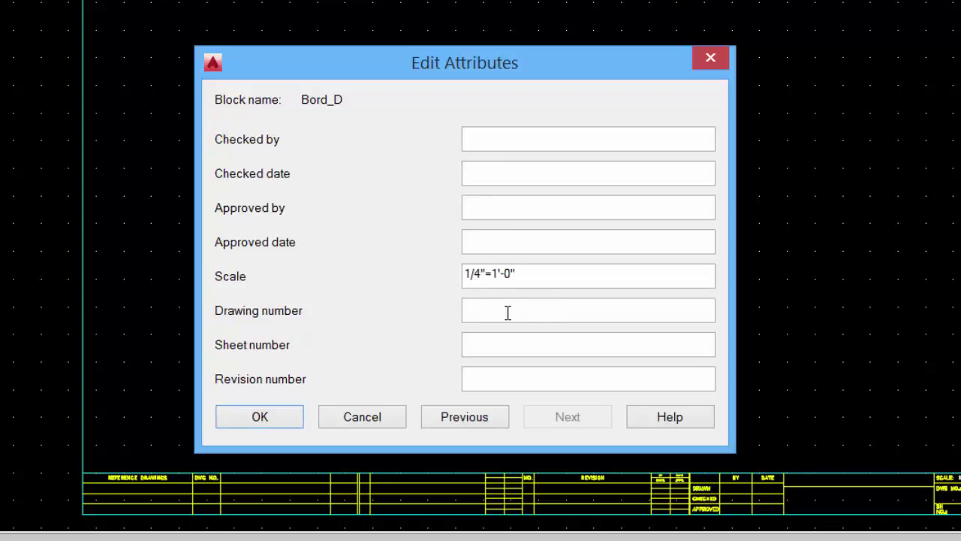
pyautogui.click(507, 312)
pyautogui.write('S2-1')
pyautogui.write('A')
pyautogui.click(243, 419)
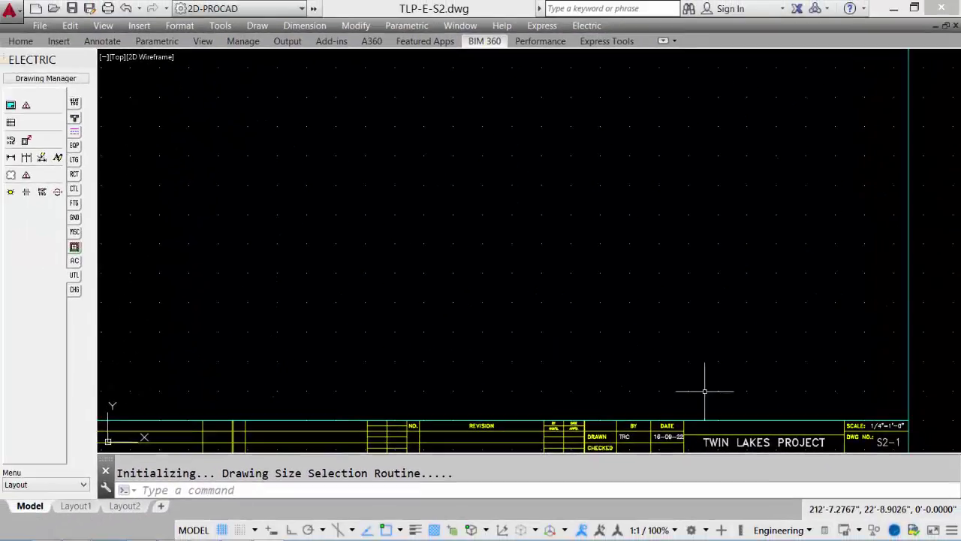
pyautogui.moveTo(705, 391); pyautogui.dragTo(621, 240, button='middle')
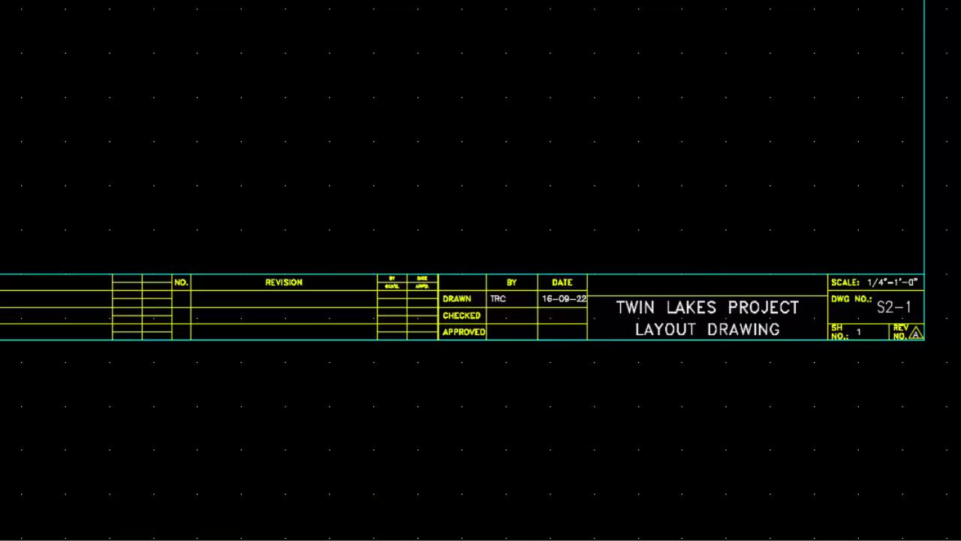
pyautogui.doubleClick(678, 307)
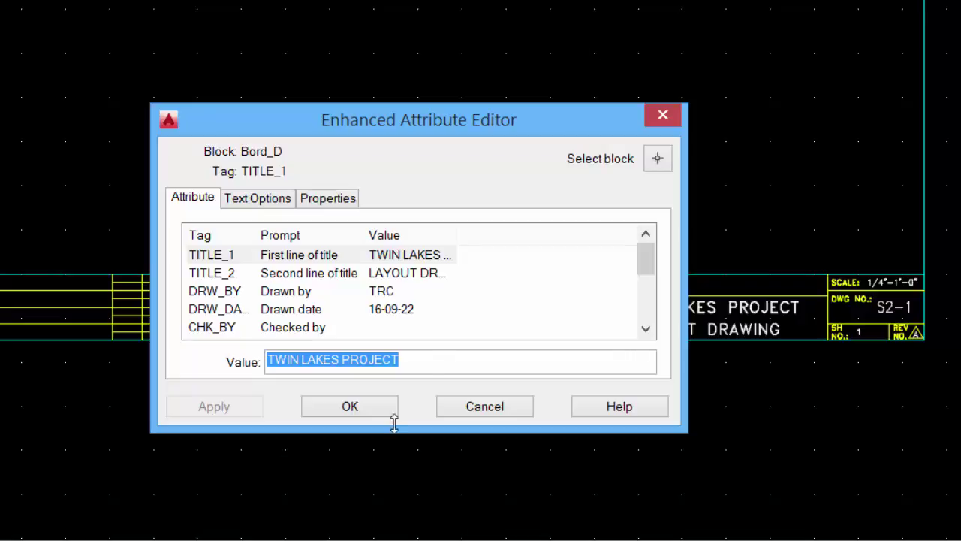
pyautogui.click(434, 363)
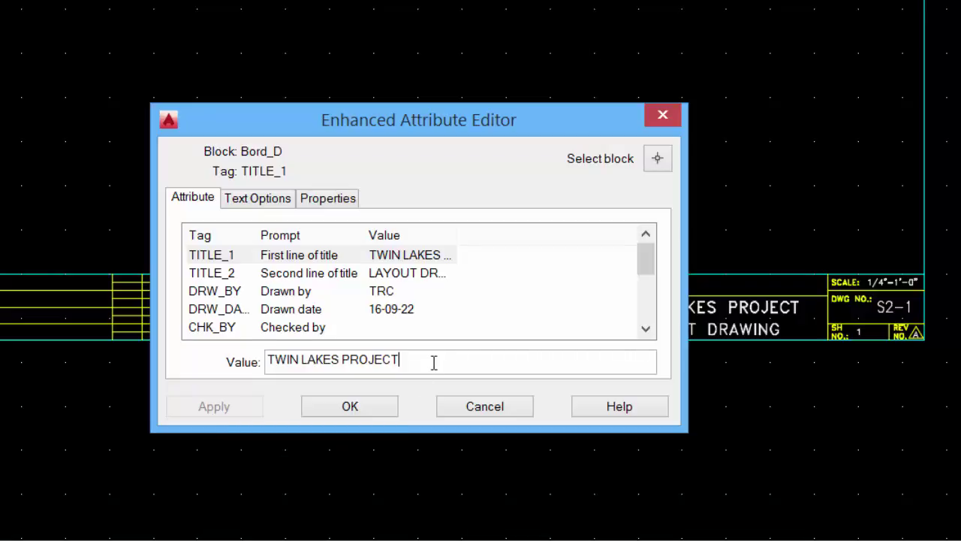
pyautogui.click(354, 408)
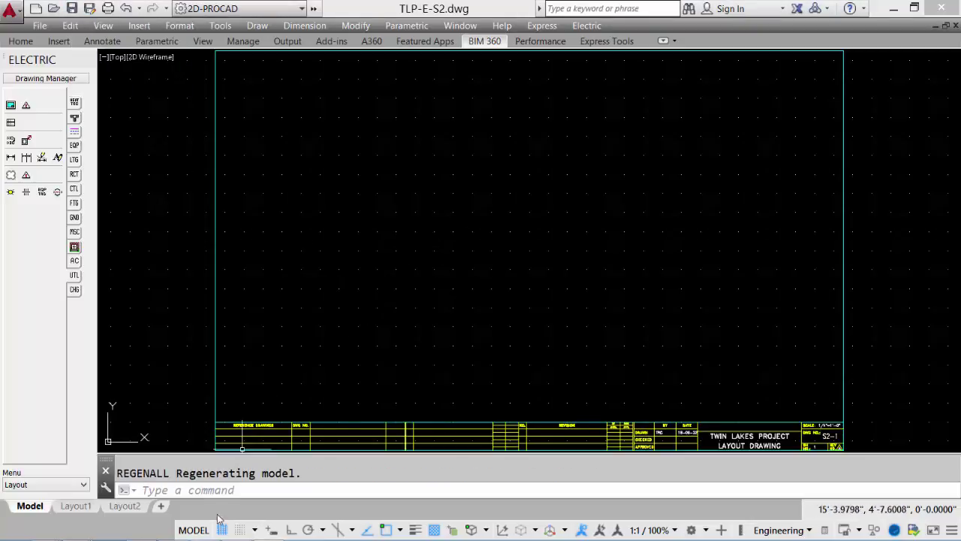
# Step: In Standards Manager, view Border Settings and then the Twin Lakes Project's File Locations
pyautogui.click(237, 531)
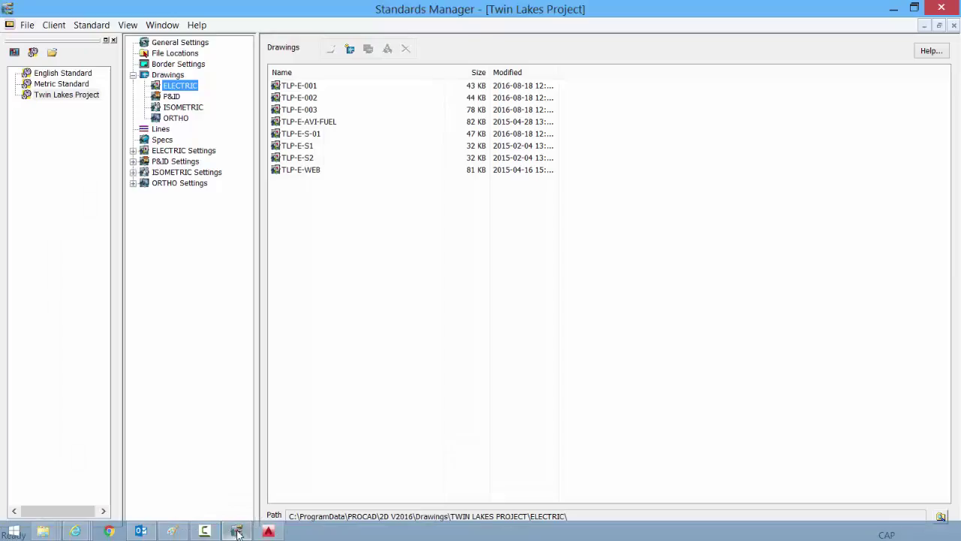
pyautogui.click(173, 64)
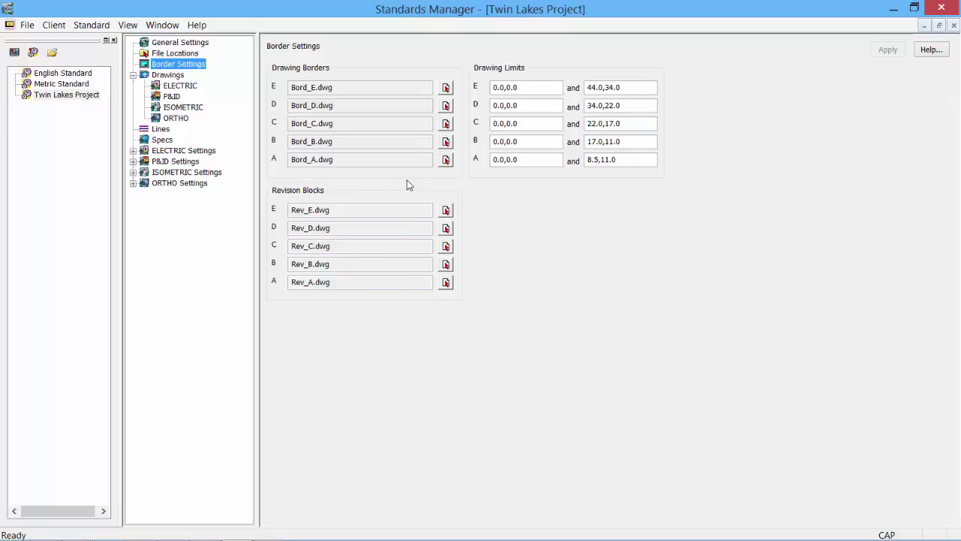
pyautogui.click(174, 53)
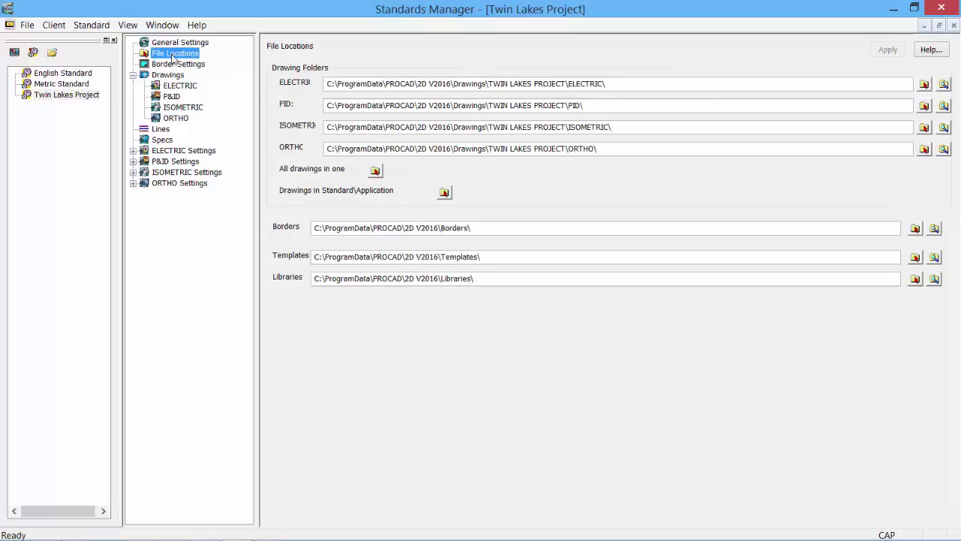